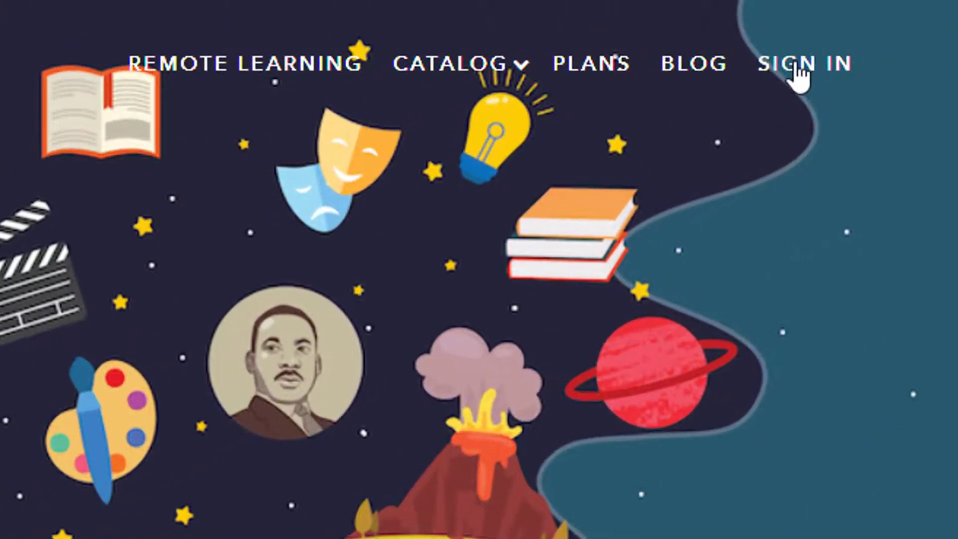
Step: Sign in to Actively Learn with the Google account
click(798, 68)
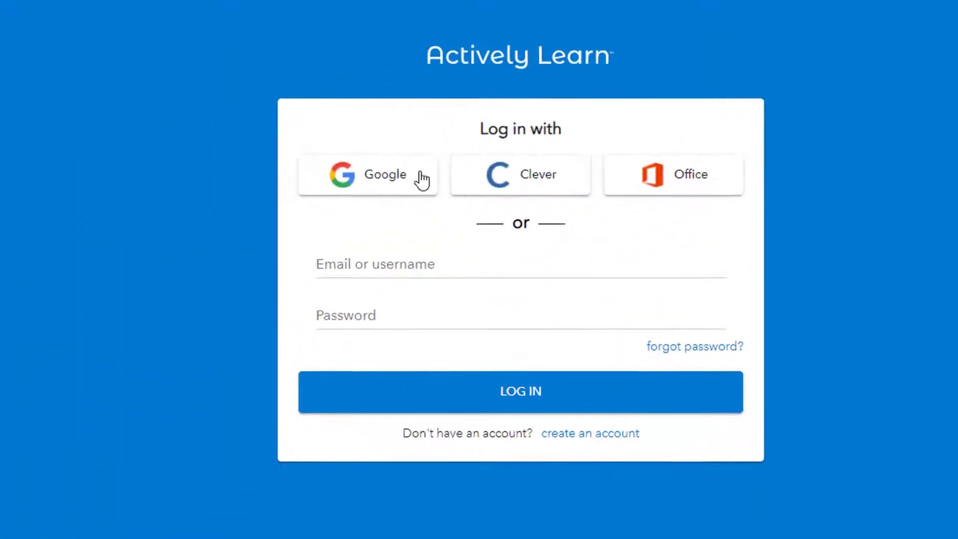
click(392, 179)
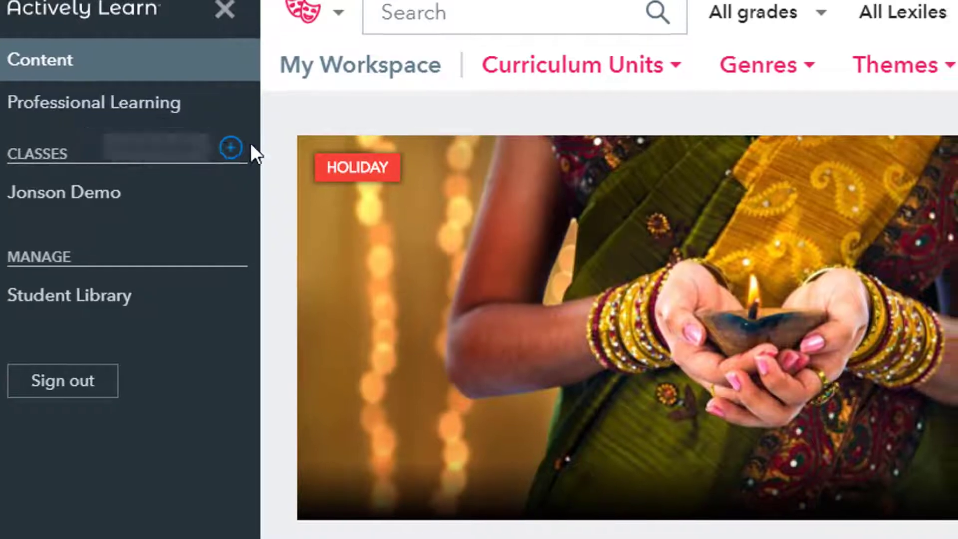
Step: Create a new class named "Jonson Demo 2" with a grade level chosen
click(238, 148)
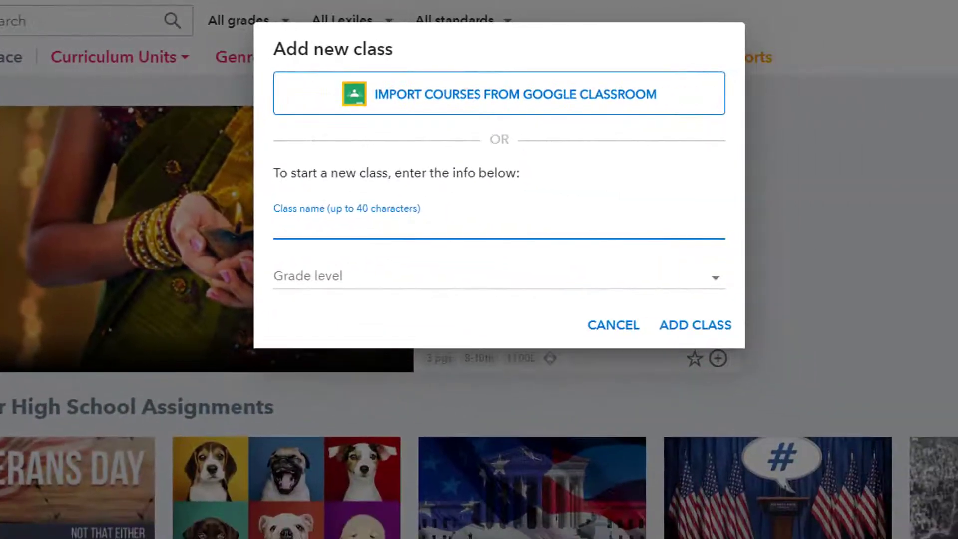
text(Jonson Demo 2)
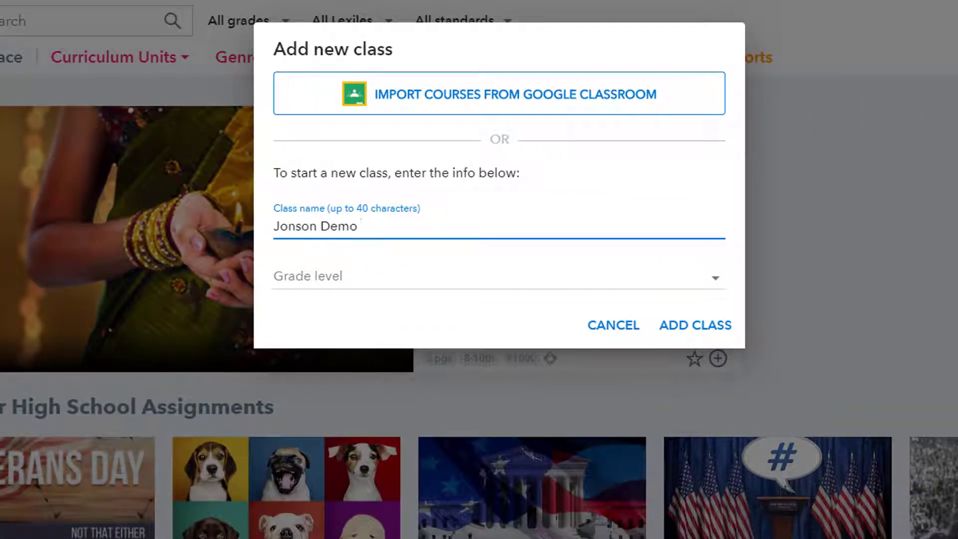
click(426, 280)
click(553, 442)
click(696, 325)
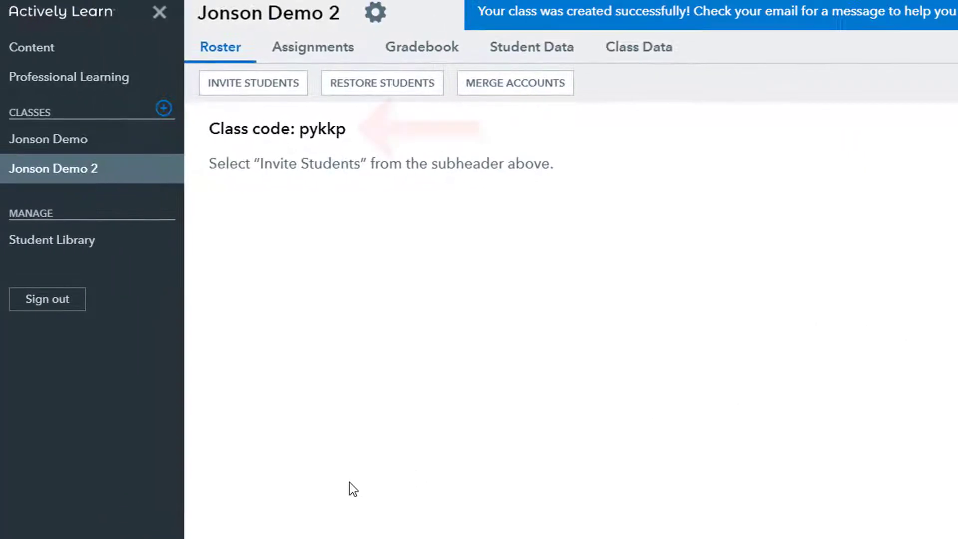
drag(170, 141, 103, 140)
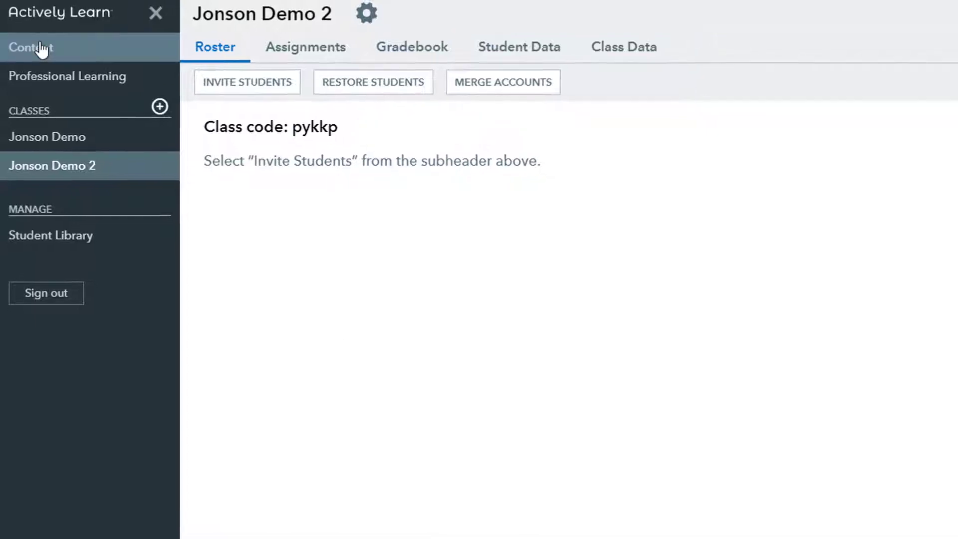
Step: Search the content library for "crash course" and look through the listed texts and videos
click(42, 47)
click(282, 32)
text(crash course)
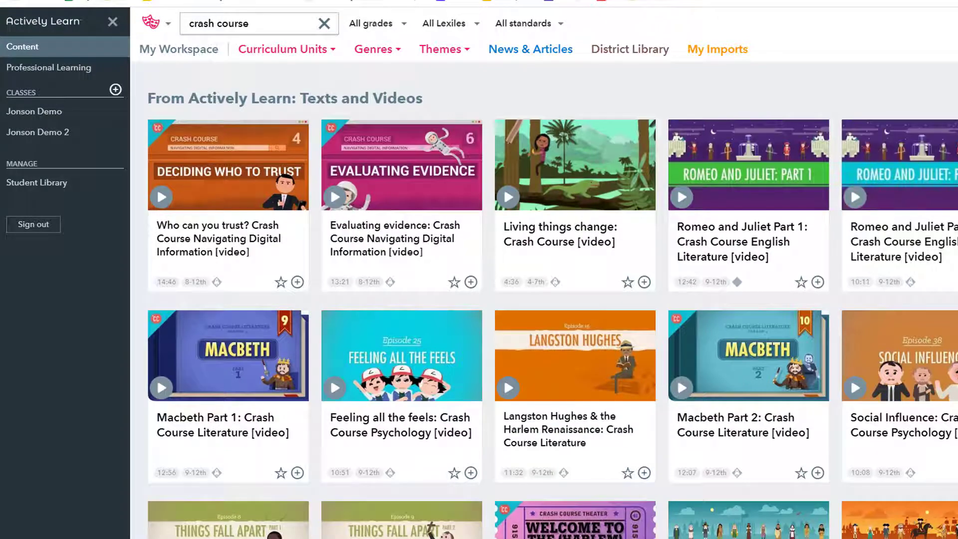
scroll(549, 299, down, 5)
scroll(549, 299, up, 5)
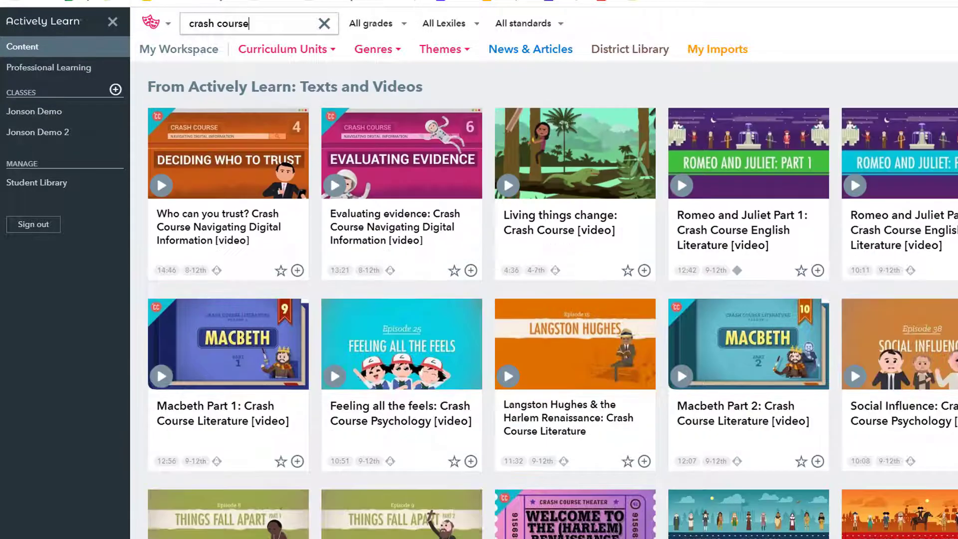
Step: Try to narrow the content search to "crash course 1812"
click(284, 20)
text(1812)
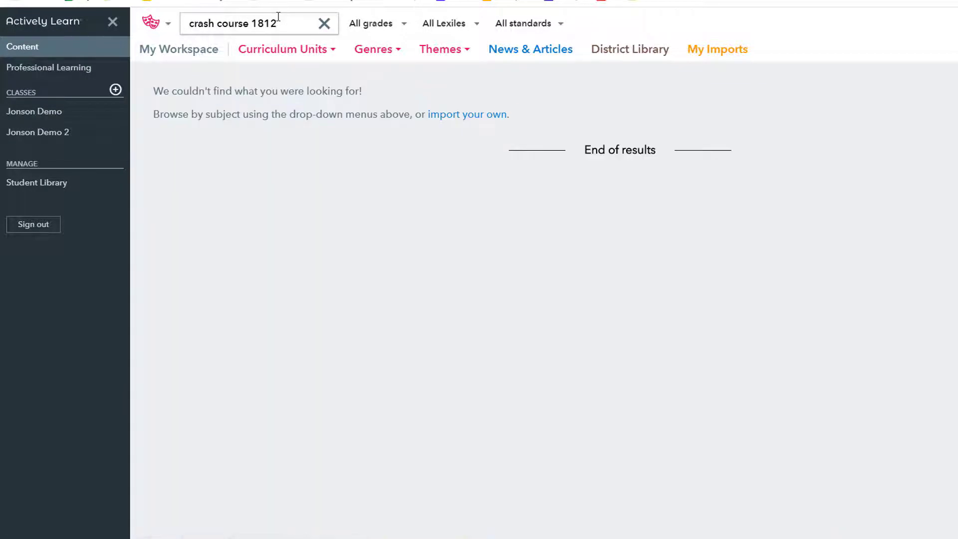
drag(302, 26, 265, 28)
key(BackSpace)
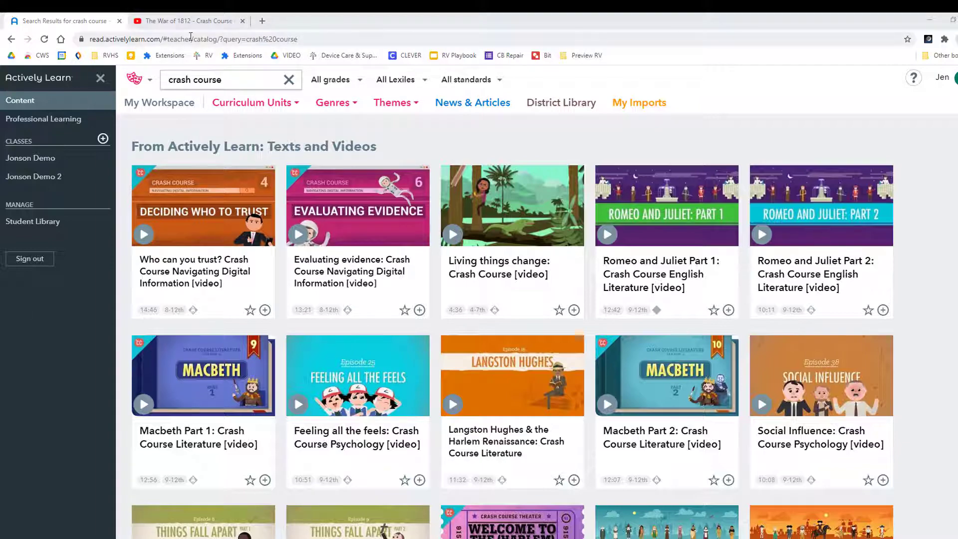
Step: Switch to YouTube and copy the web address of the open War of 1812 Crash Course video
click(196, 21)
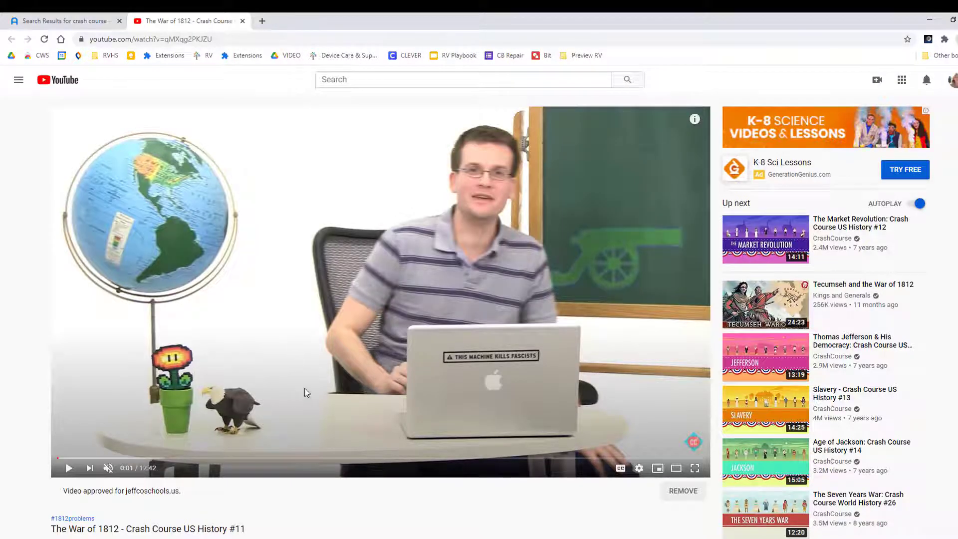
scroll(144, 444, down, 2)
scroll(287, 322, up, 2)
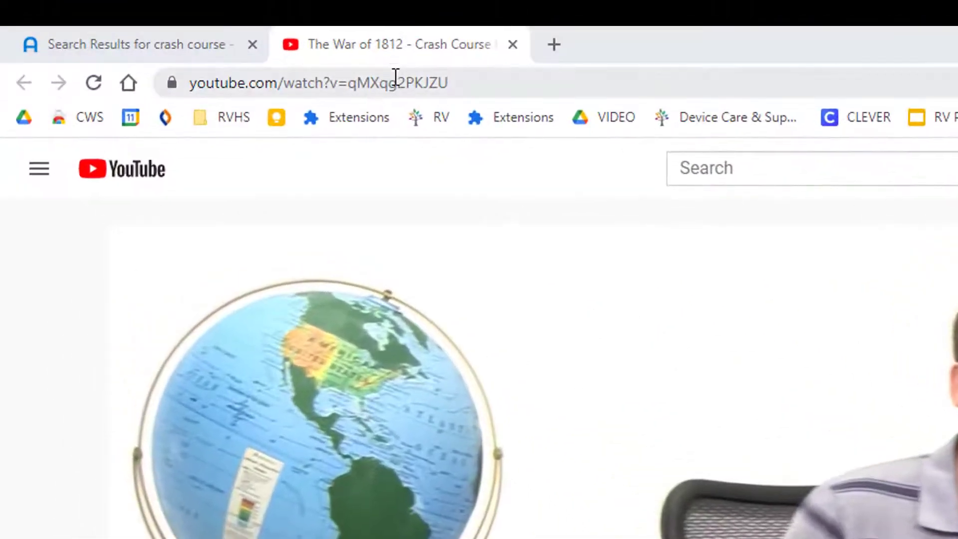
click(186, 39)
right_click(394, 79)
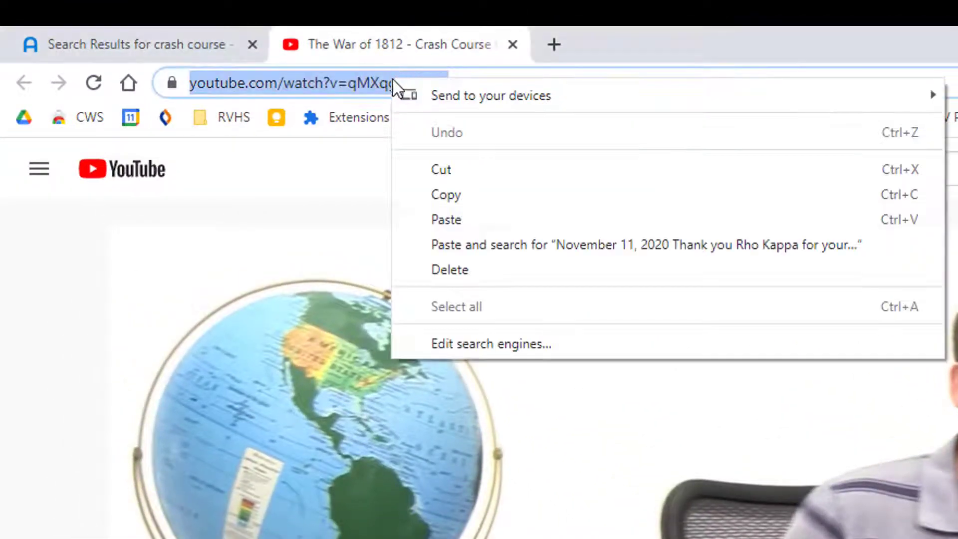
click(475, 195)
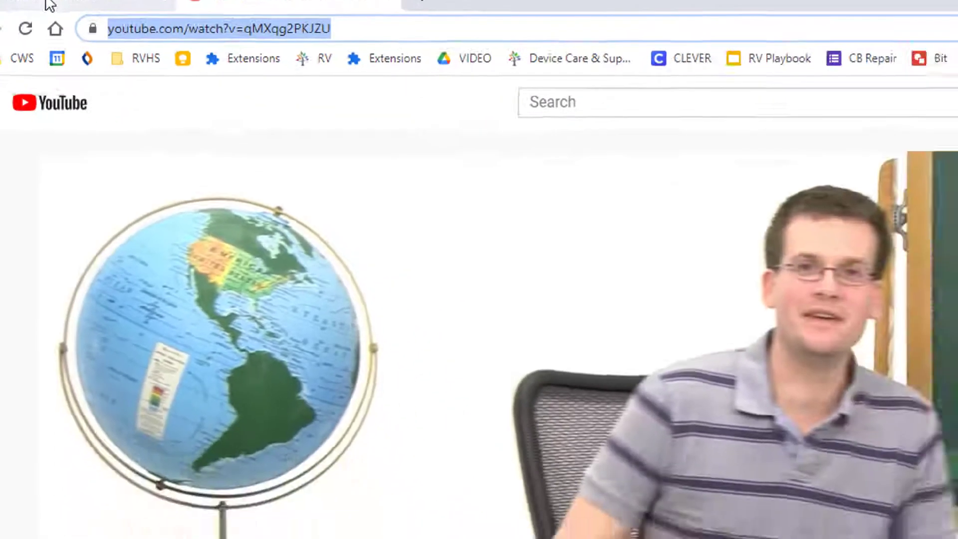
Step: Switch back to Actively Learn and import the copied YouTube video into My Imports with the content type Informational
click(115, 45)
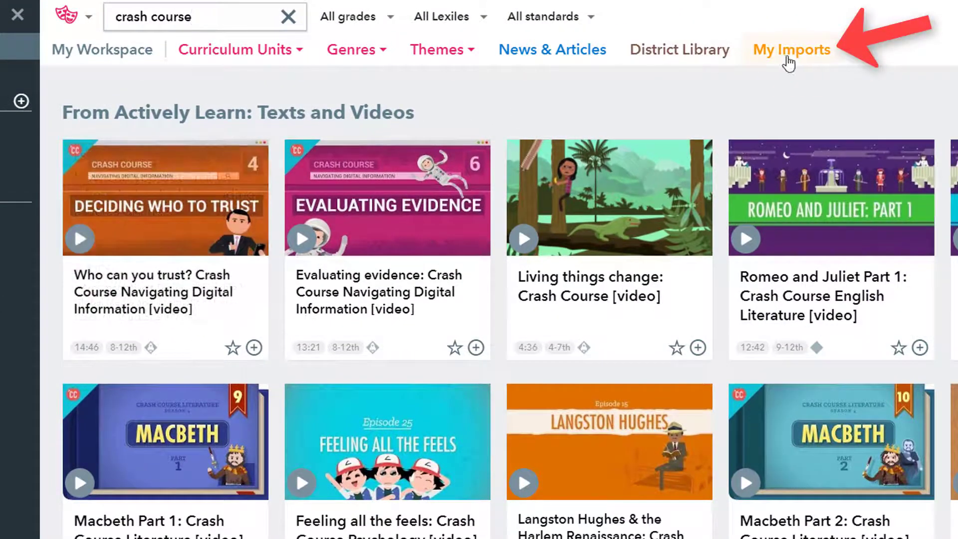
click(792, 55)
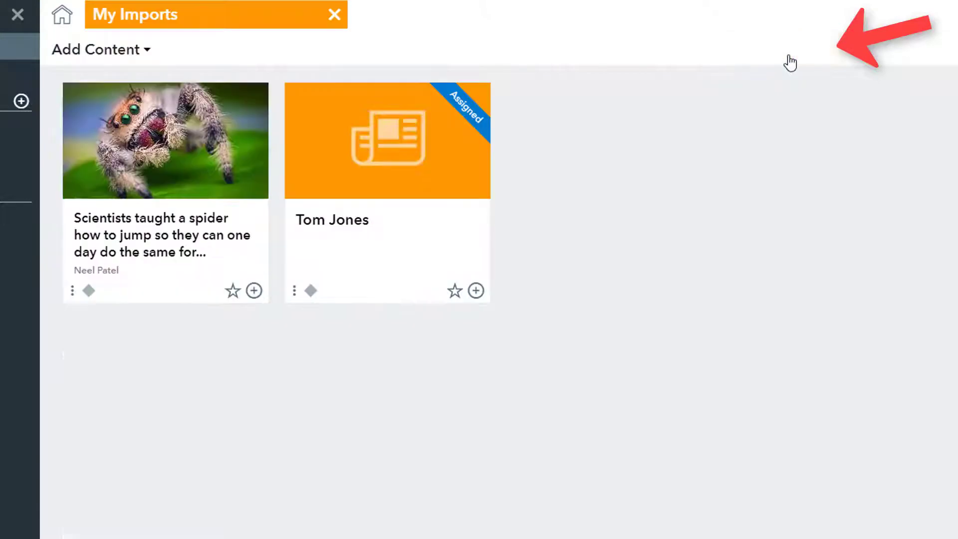
click(114, 50)
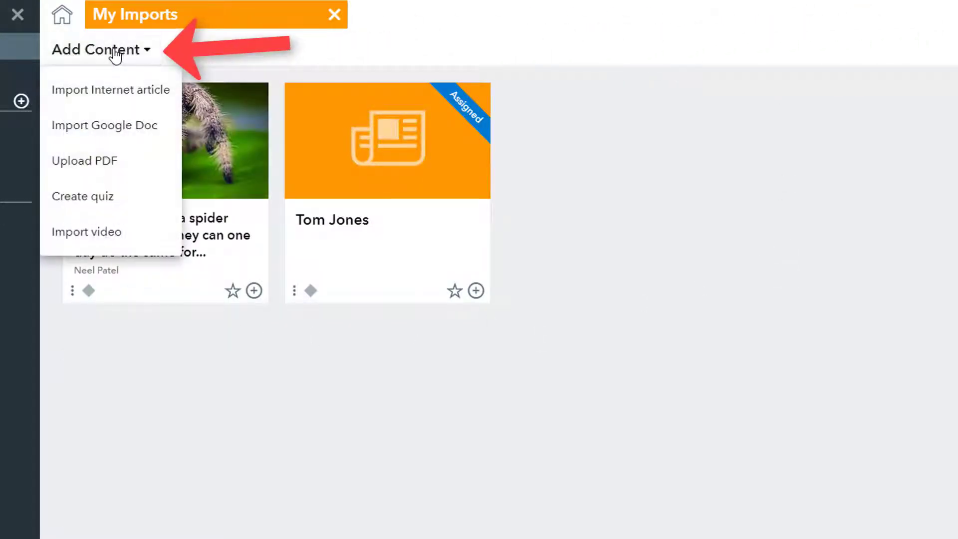
click(100, 243)
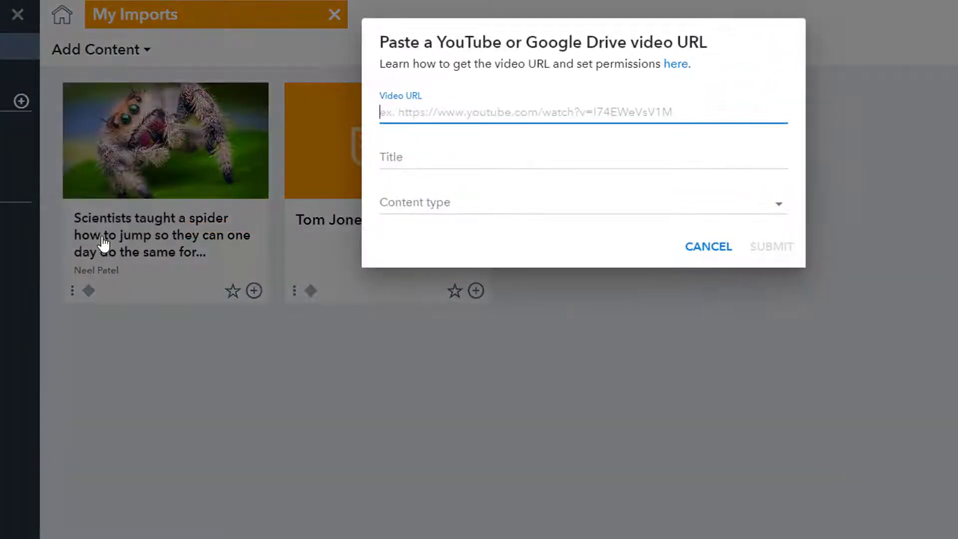
right_click(468, 112)
click(512, 195)
click(505, 207)
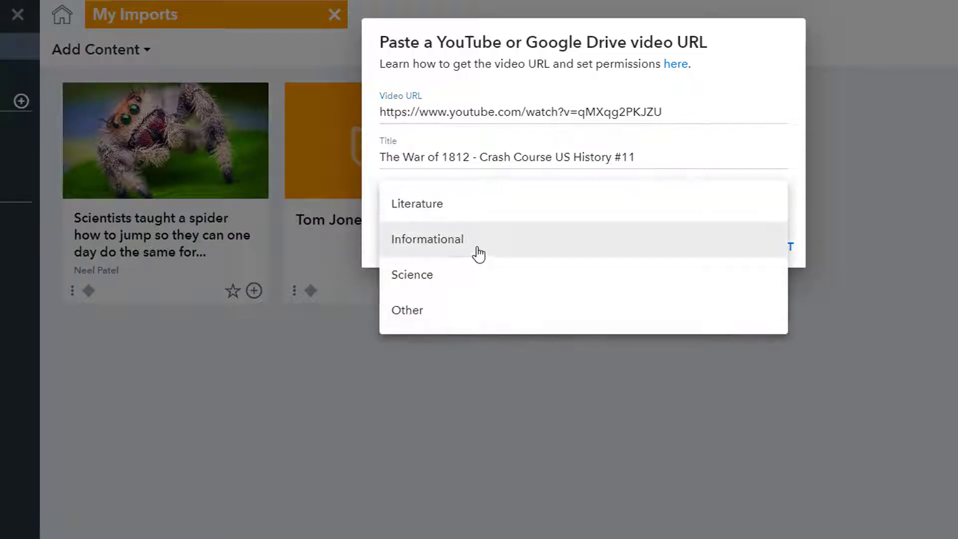
click(474, 245)
click(776, 247)
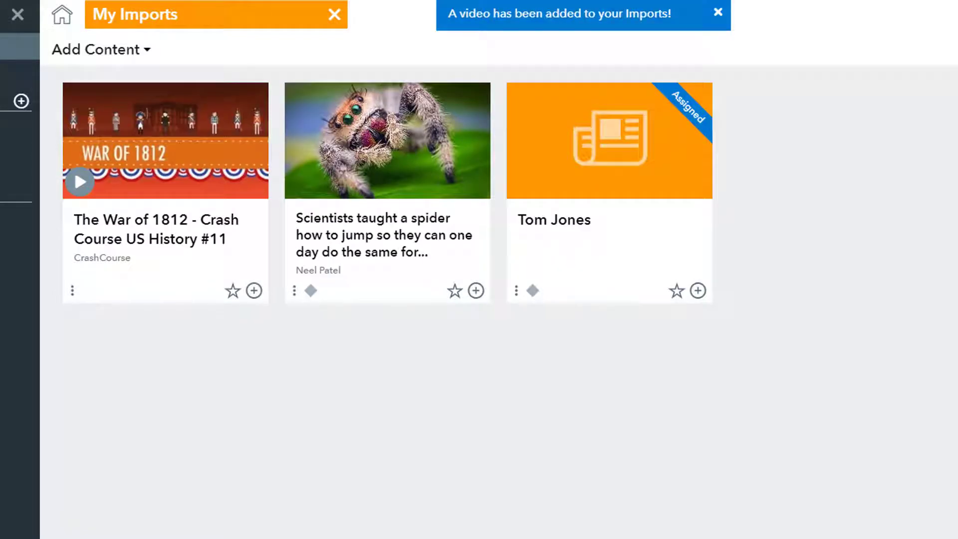
Step: Add the imported video's student directions: "Watch the video and answer the questions. Make sure to support your short answer questions with specific evidence and examples."
click(199, 150)
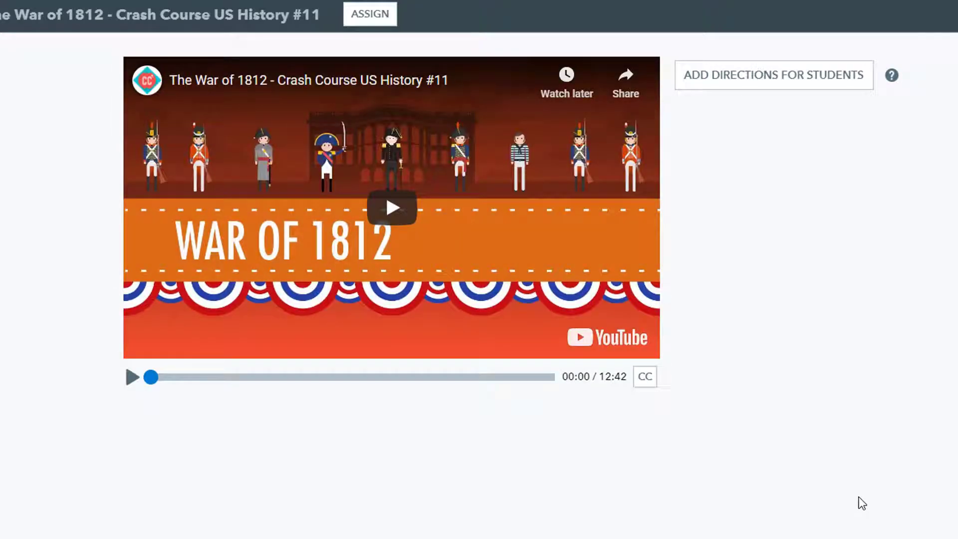
click(799, 80)
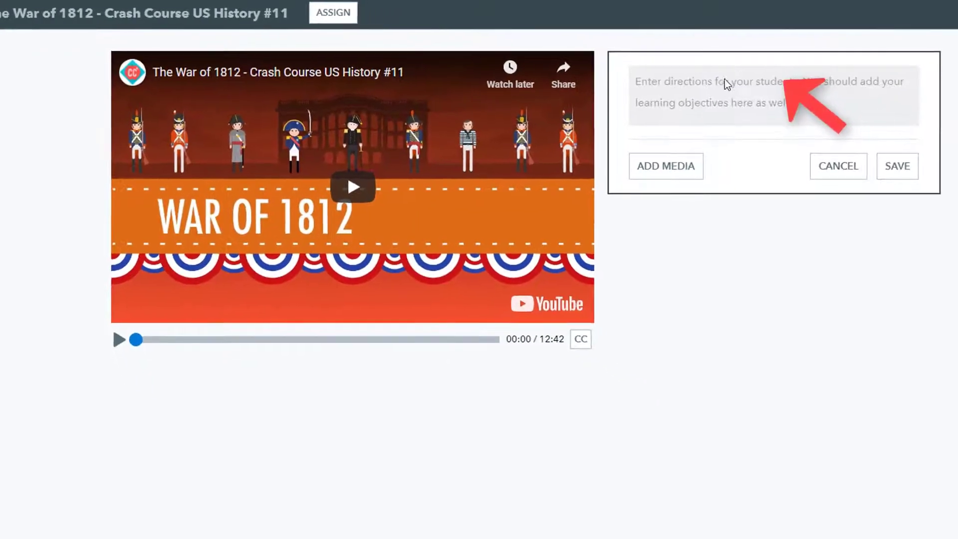
key(ctrl+v)
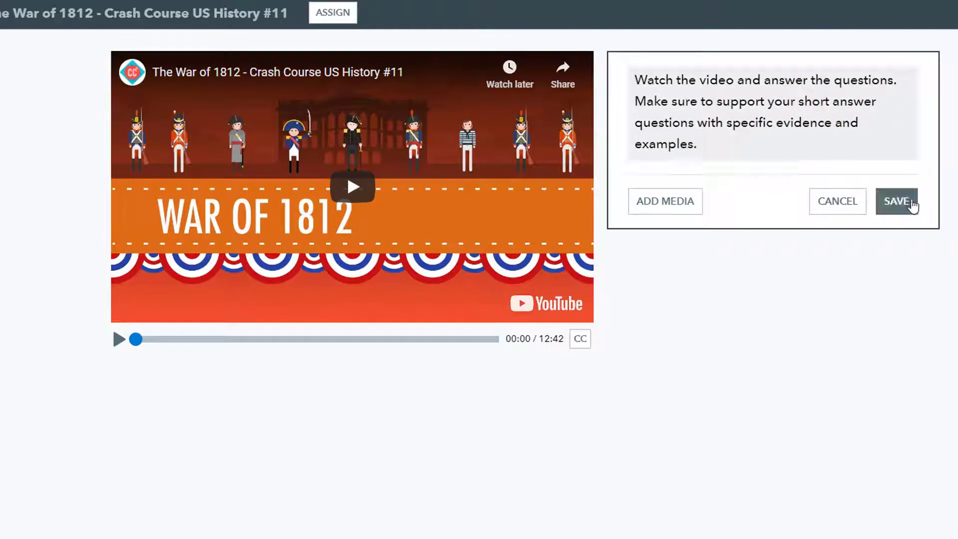
click(899, 203)
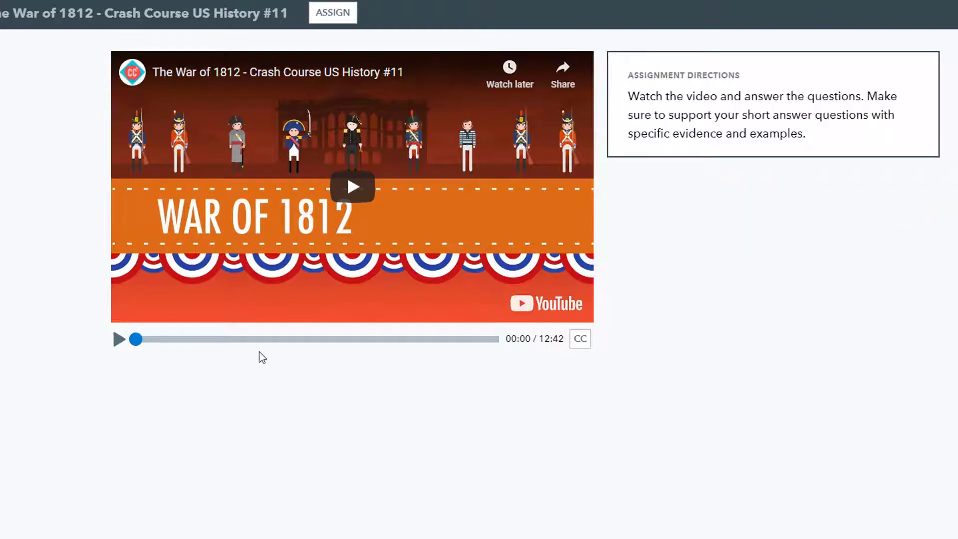
Step: Advance the War of 1812 video to 1:03 and pause it there
click(116, 340)
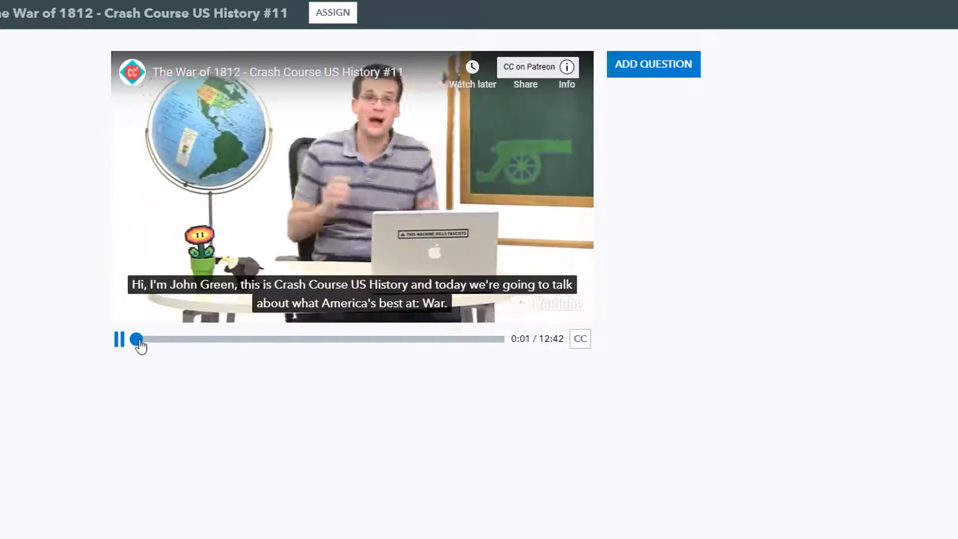
drag(136, 340, 162, 340)
click(120, 341)
click(120, 339)
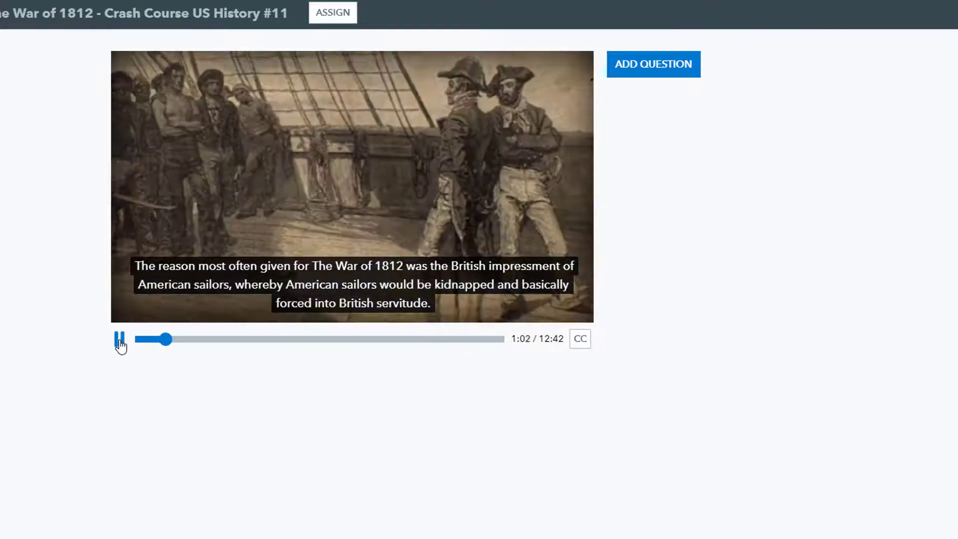
click(120, 340)
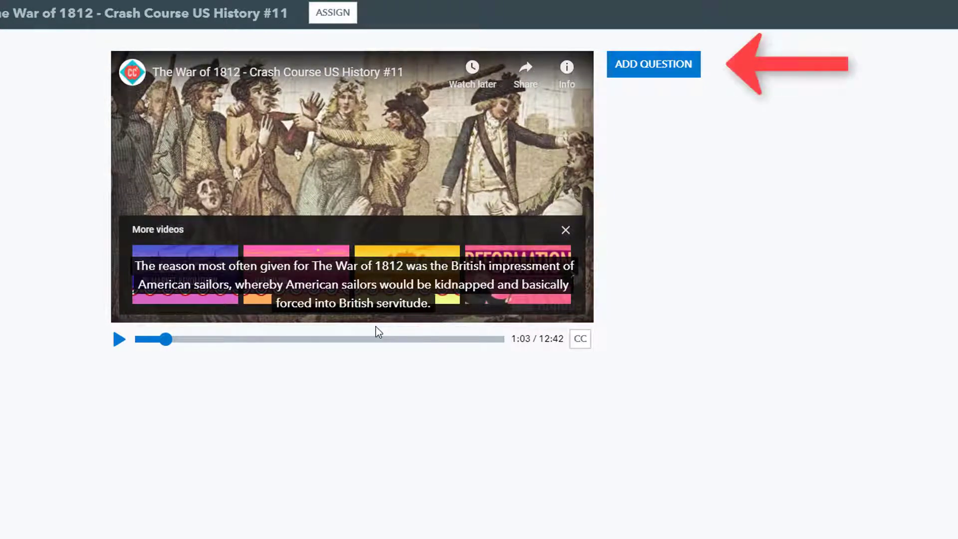
Step: Start a multiple-choice question at the paused point asking "What is the most commonly given reason as the cause of The War of 1812?"
click(658, 71)
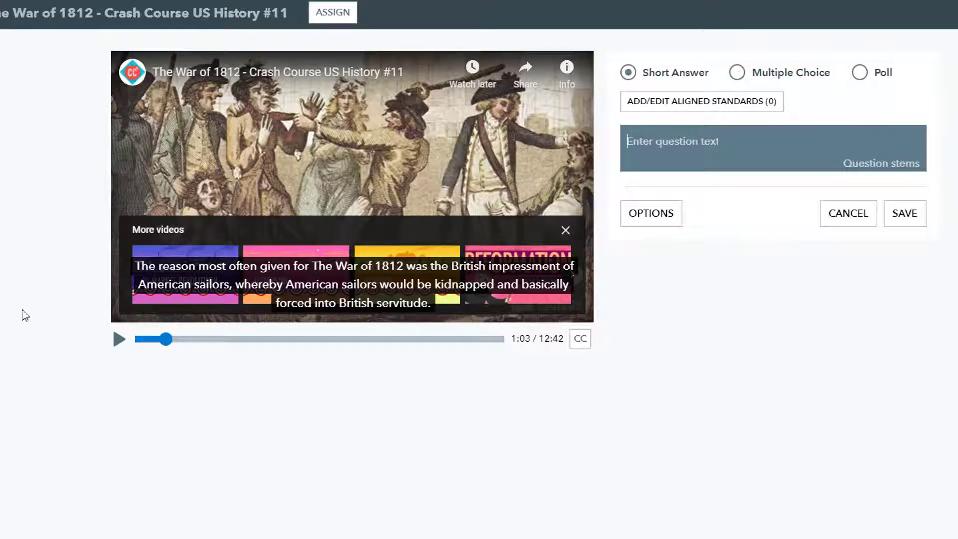
click(738, 72)
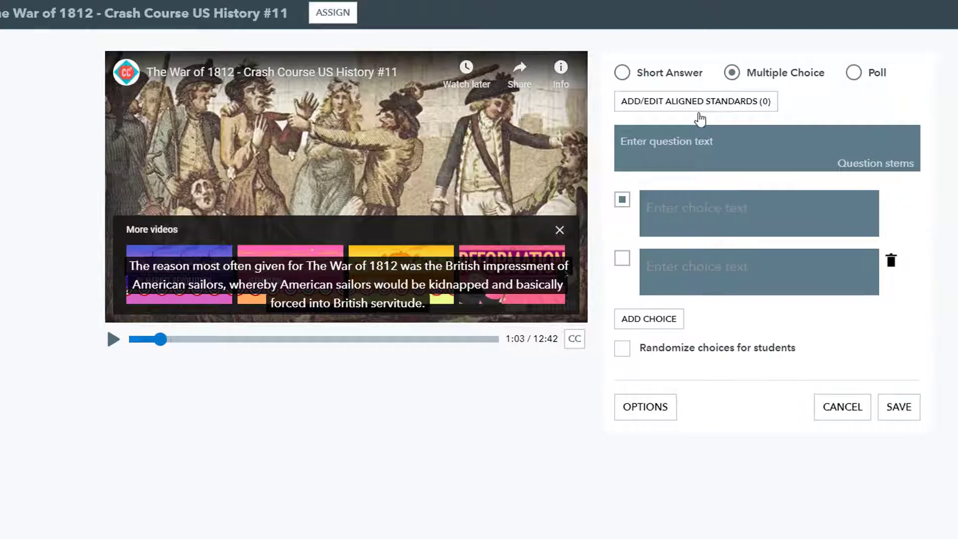
text(What is the most commonly given reason as the cause of The War of 1812?)
Step: Enter the answer choices "impressment of American sailors", "Boston Tea Party" and "slavery", and randomize the choices for students
click(681, 216)
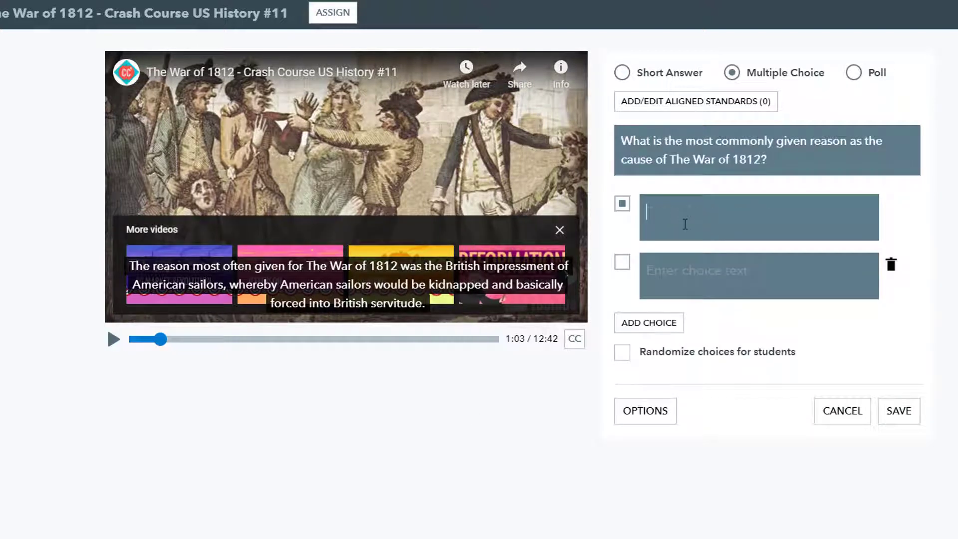
text(impressment of American sailors)
click(679, 271)
text(Boston Tea Party)
click(649, 323)
click(679, 332)
text(slavery)
click(623, 410)
Step: Mark "impressment of American sailors" as the correct answer and save the question without adding a standard
click(622, 204)
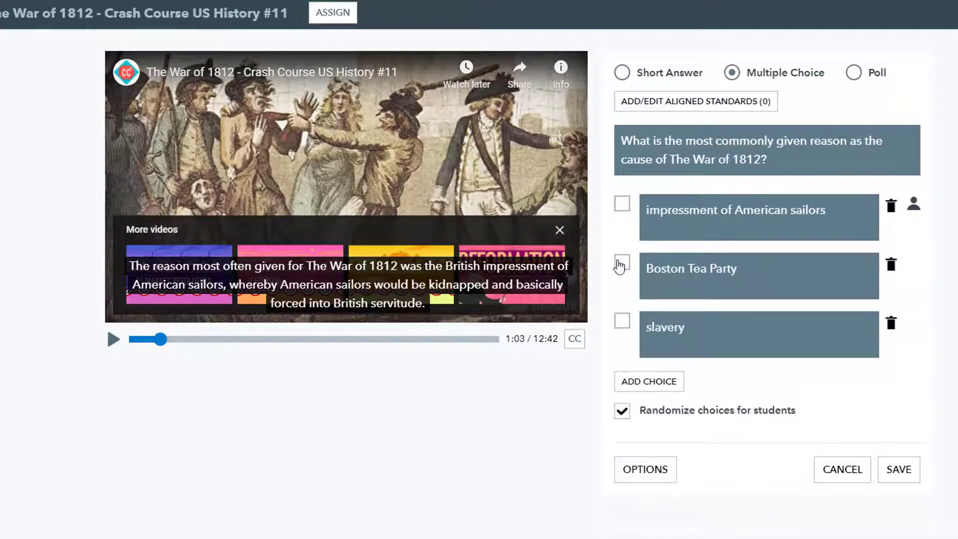
click(622, 203)
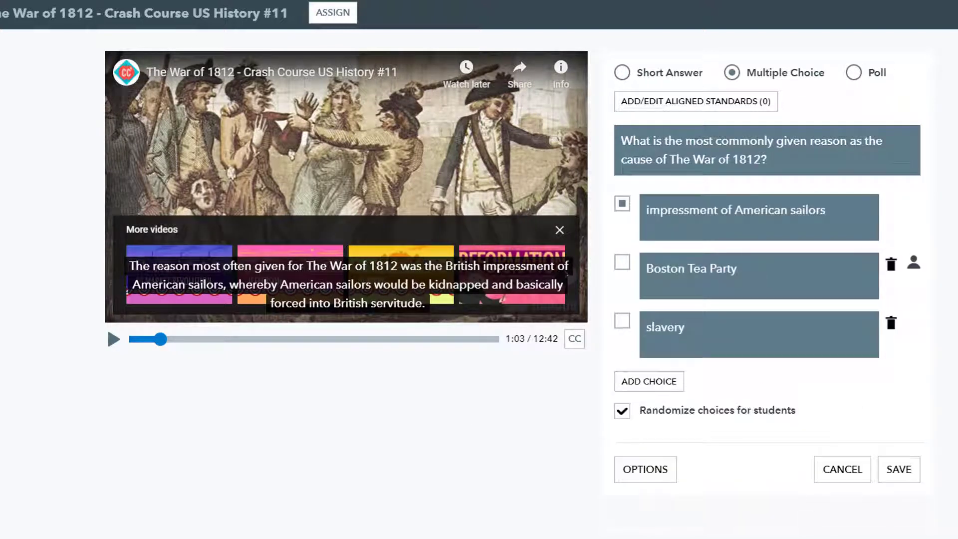
click(898, 470)
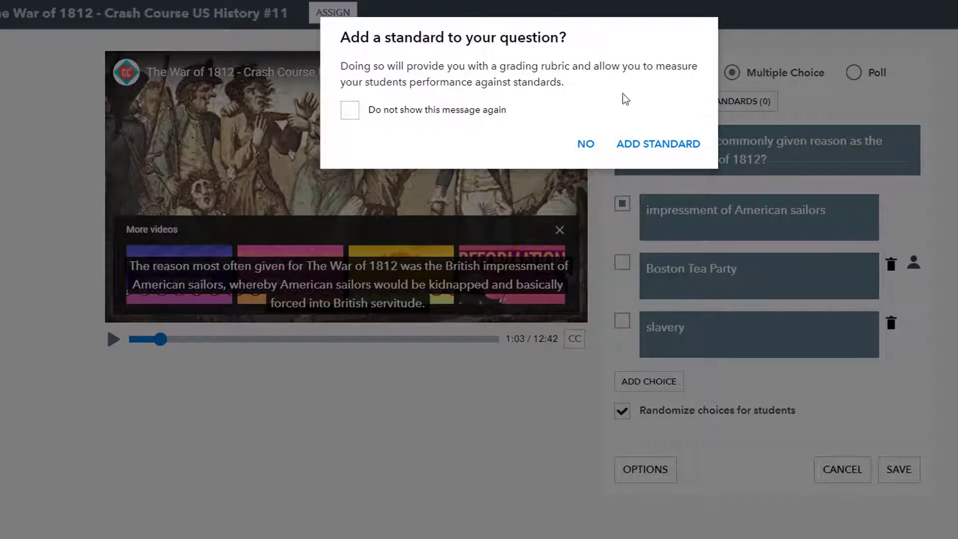
click(587, 144)
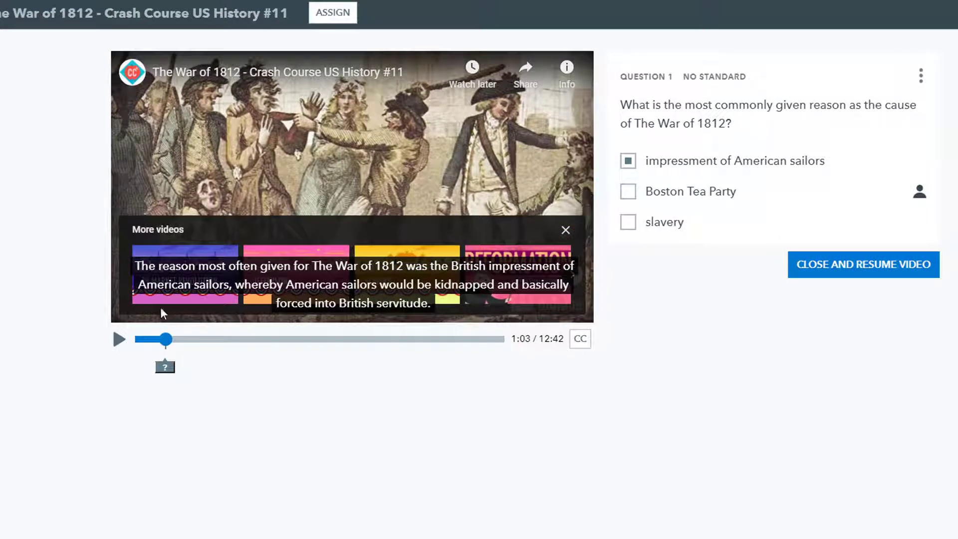
Step: Pause the video at 2:35 and save the short-answer question "How did the Orders in Counsel attempt to control American trade with other countries?" without a standard
click(907, 267)
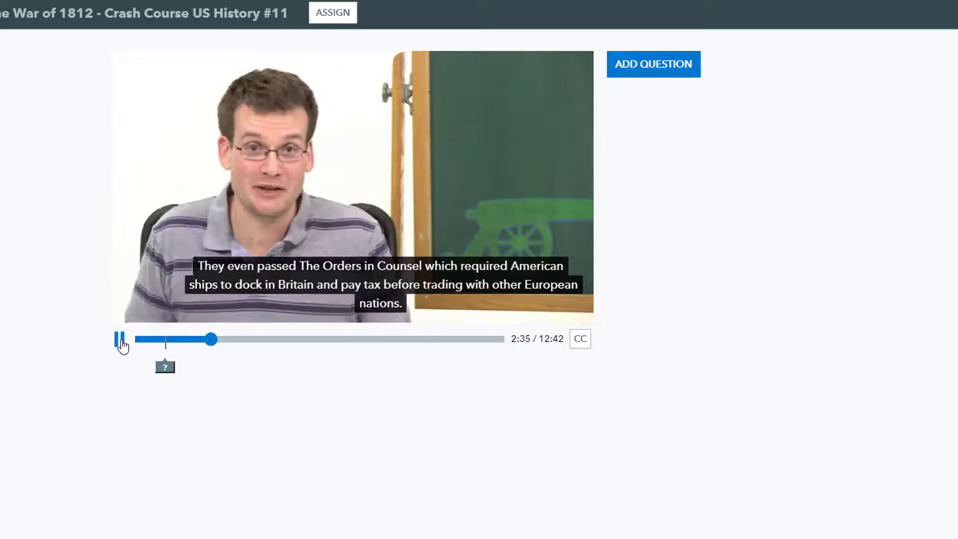
click(120, 340)
click(691, 67)
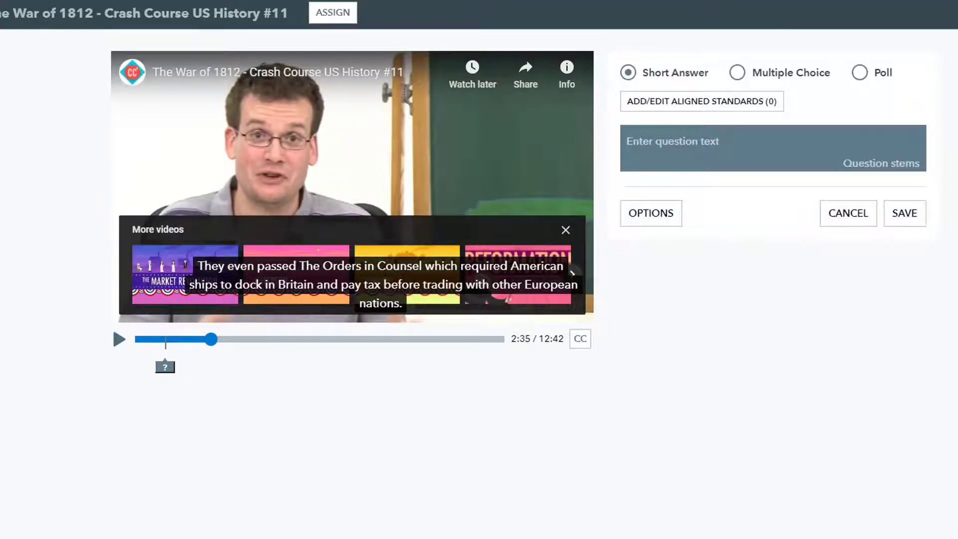
click(689, 133)
text(How did the Orders in Counsel attempt to control American trade with other countries?)
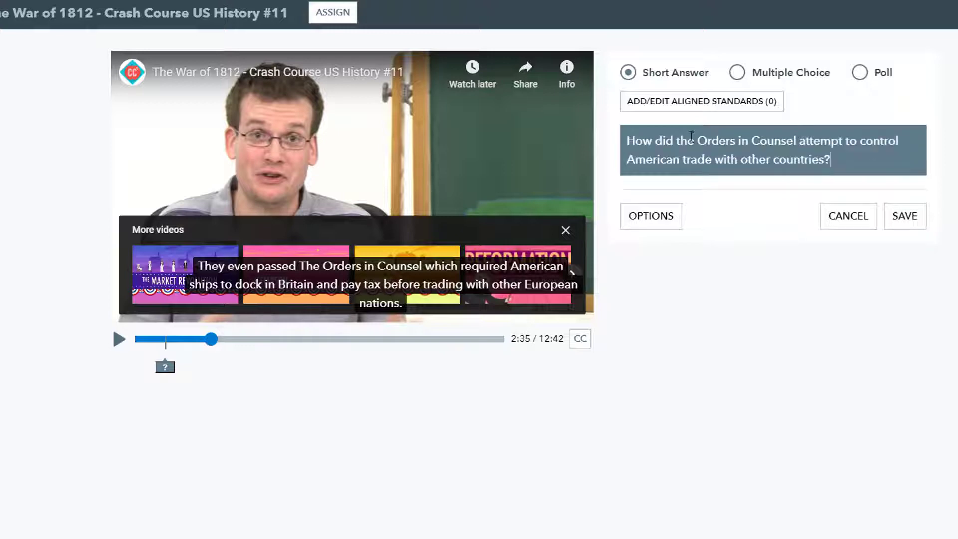
click(918, 220)
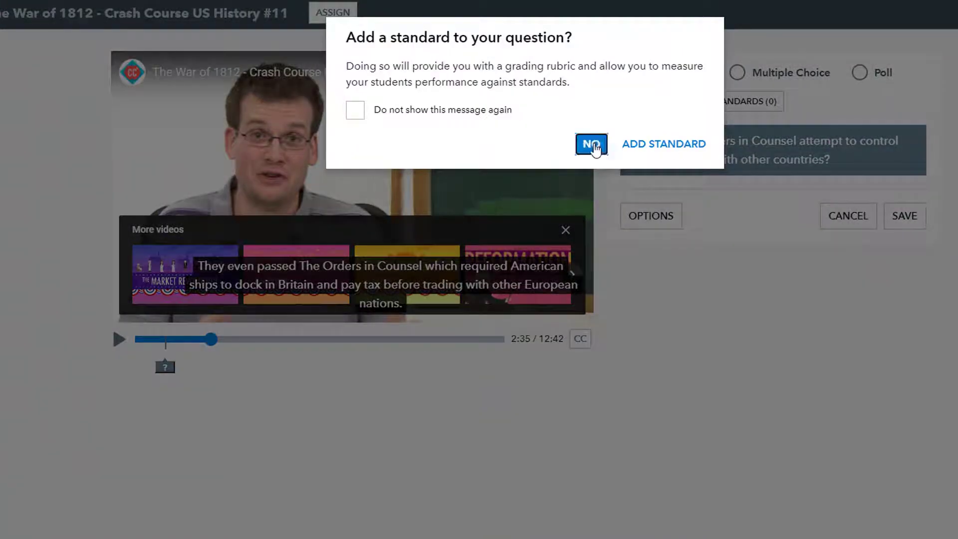
click(590, 144)
Step: Close the saved question and advance the video to the Battle of New Orleans segment, shortly before 9:45
click(887, 167)
drag(211, 343, 408, 344)
click(414, 341)
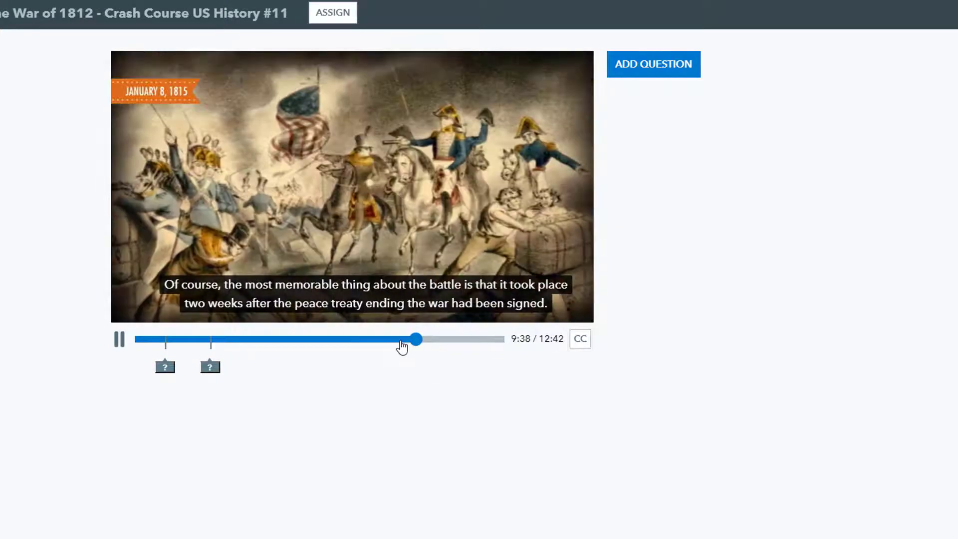
click(404, 344)
click(412, 345)
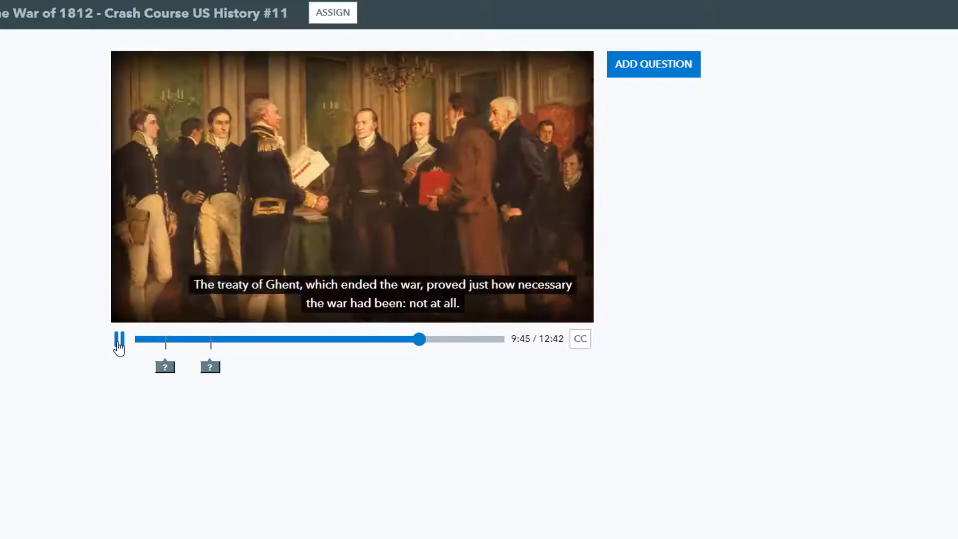
Step: Pause the video at 9:45 and start a multiple-choice question asking "According to John Green, what is the most memorable thing about the Battle of New Orleans?"
click(119, 341)
click(624, 64)
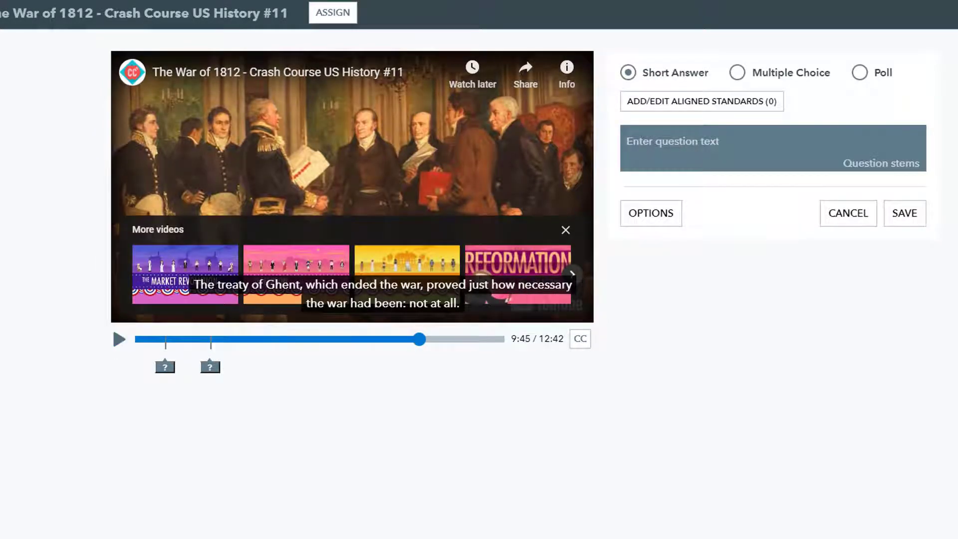
click(744, 76)
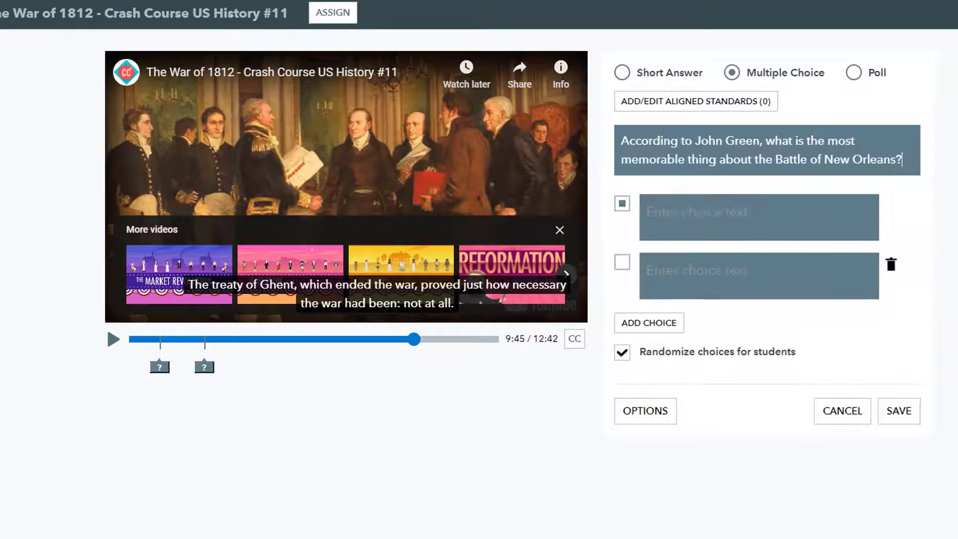
Step: Enter the first choice "Jackson lost only 71 men in the Battle of New Orleans while inflicting 2,036 casualties upon the British"
click(815, 216)
text(Jackson lost only 71 men in the Battle of New Orleans while inflicting 2,036 casualties upon the British)
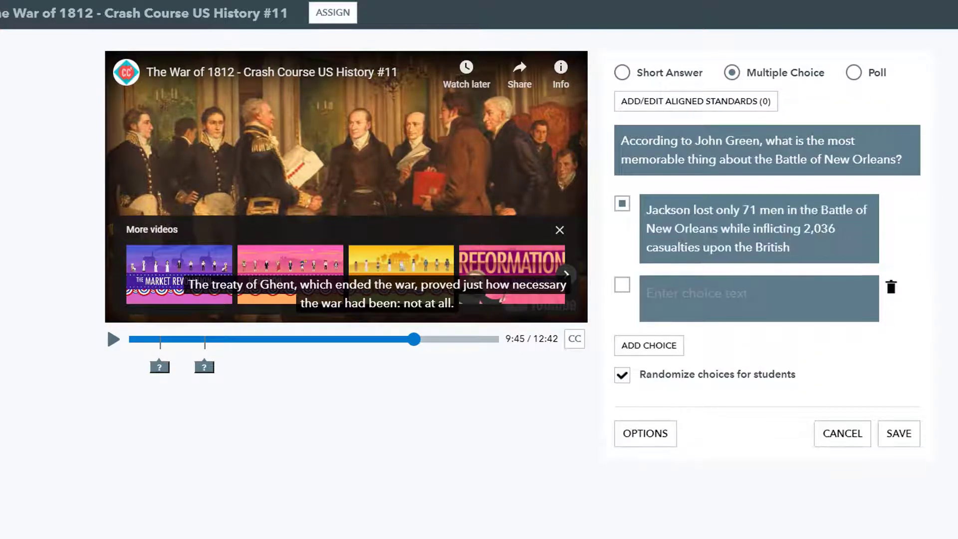
Step: Add choices "It took place 2 weeks after the peace treaty ending the war had been signed." and "It was the first American victory over the British forces."
click(863, 310)
text(It took place 2 weeks after the peace treaty ending the war had been signed.)
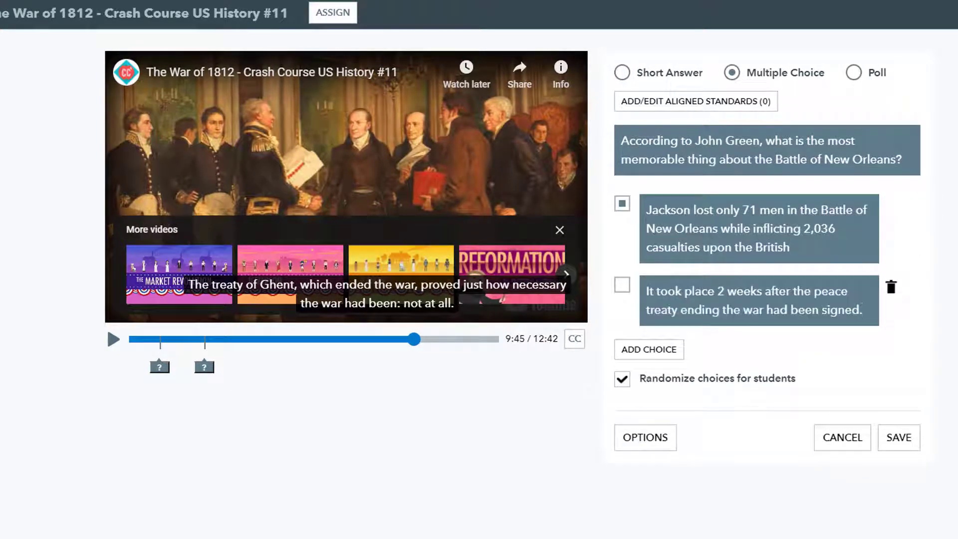
click(674, 349)
text(It was the first American victory over the British forces.)
Step: Mark only the peace-treaty choice as correct and save the question without a standard, suppressing the standard reminder for future questions
click(622, 285)
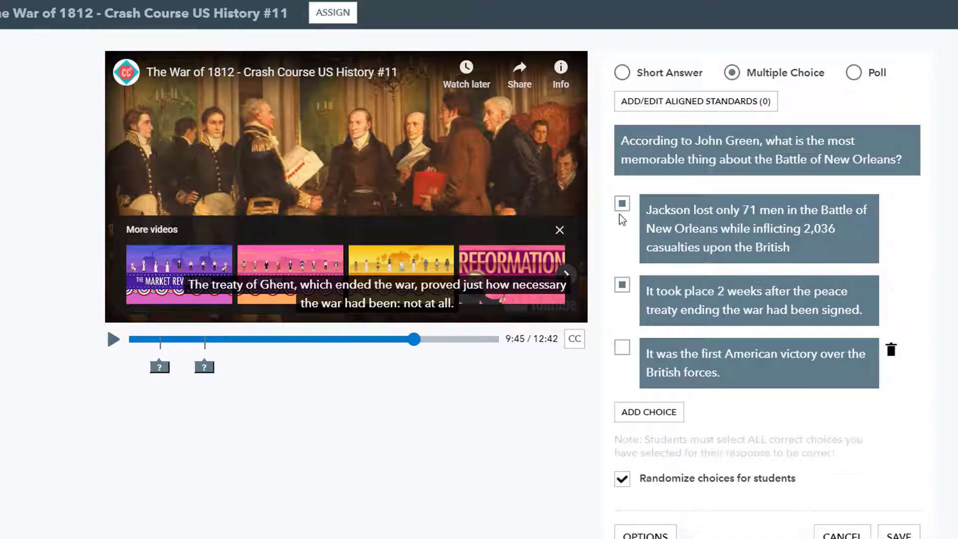
click(622, 203)
click(898, 499)
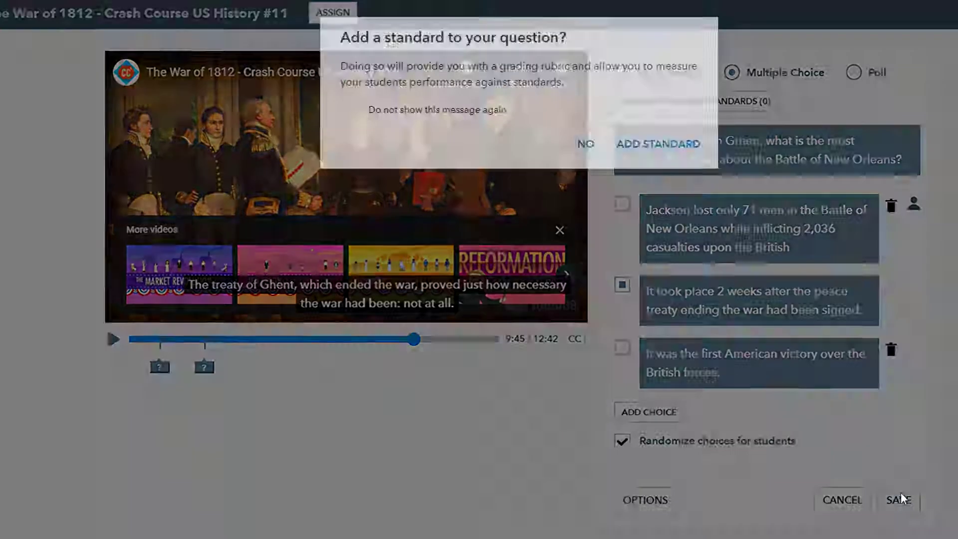
click(350, 112)
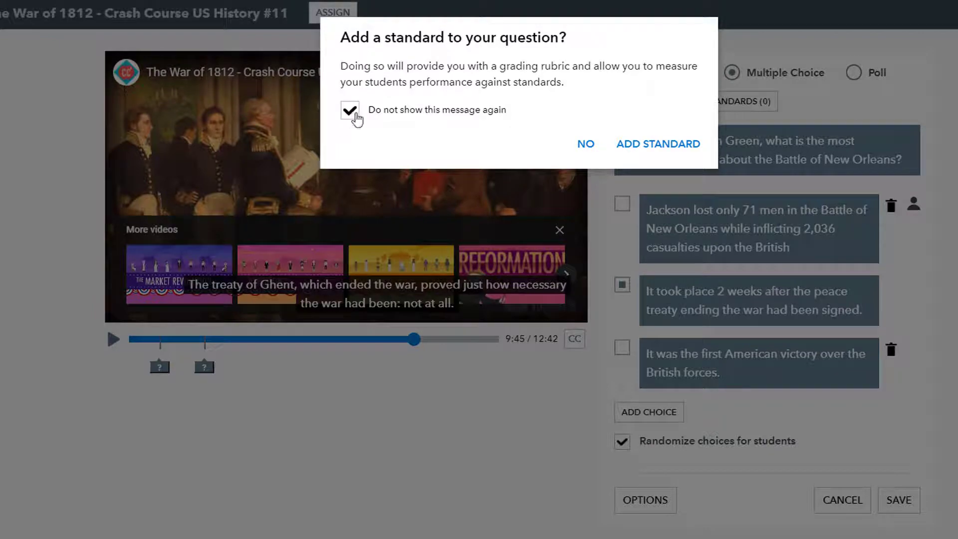
click(586, 144)
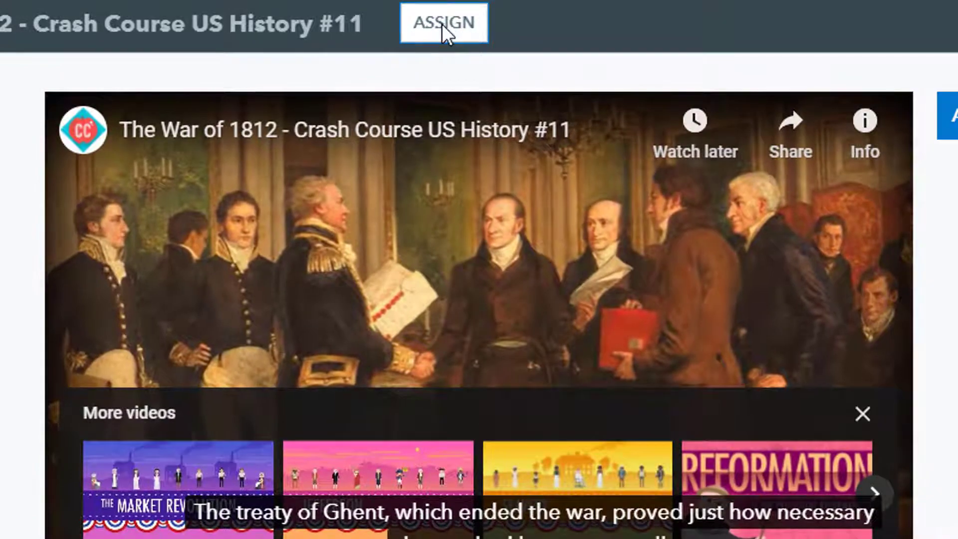
Step: Assign the War of 1812 video to both listed classes and close the assignment links dialog
click(441, 23)
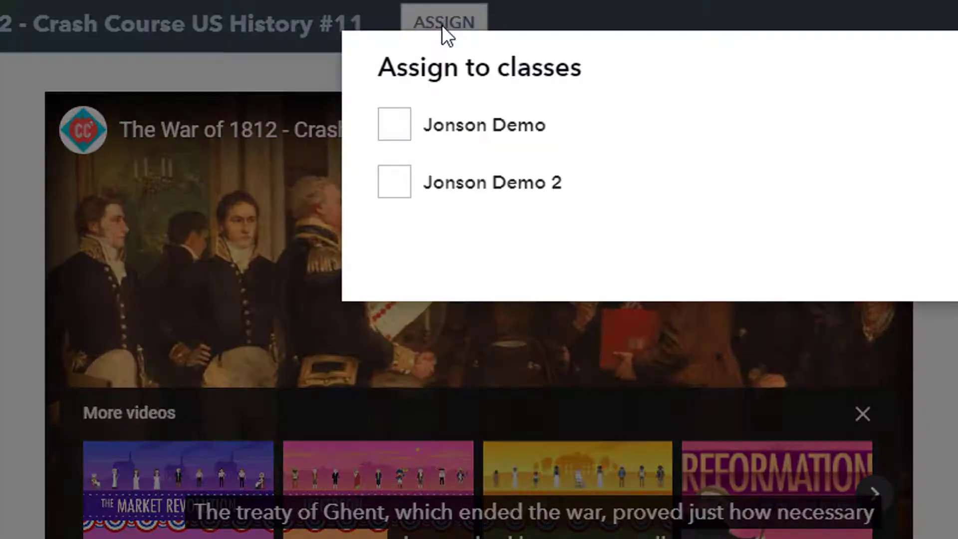
click(409, 128)
click(404, 192)
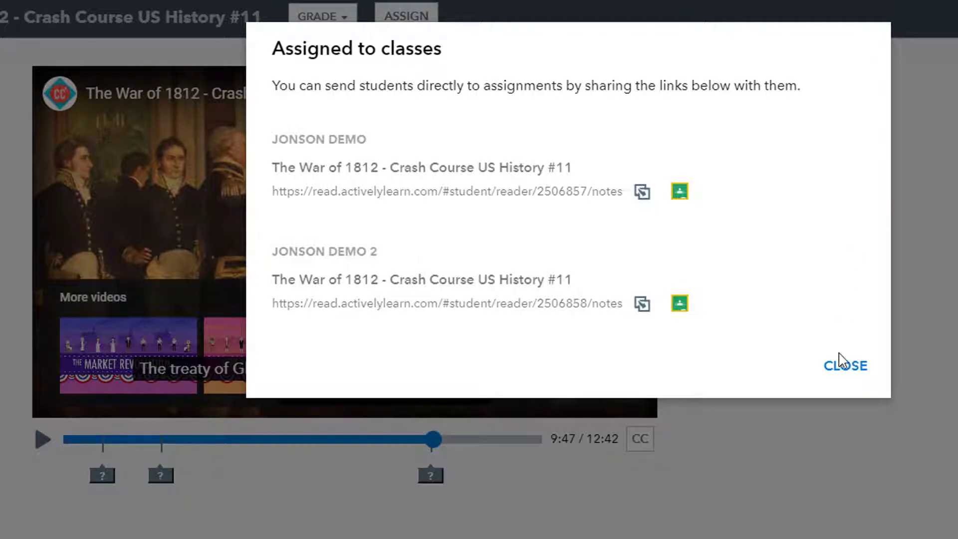
click(841, 367)
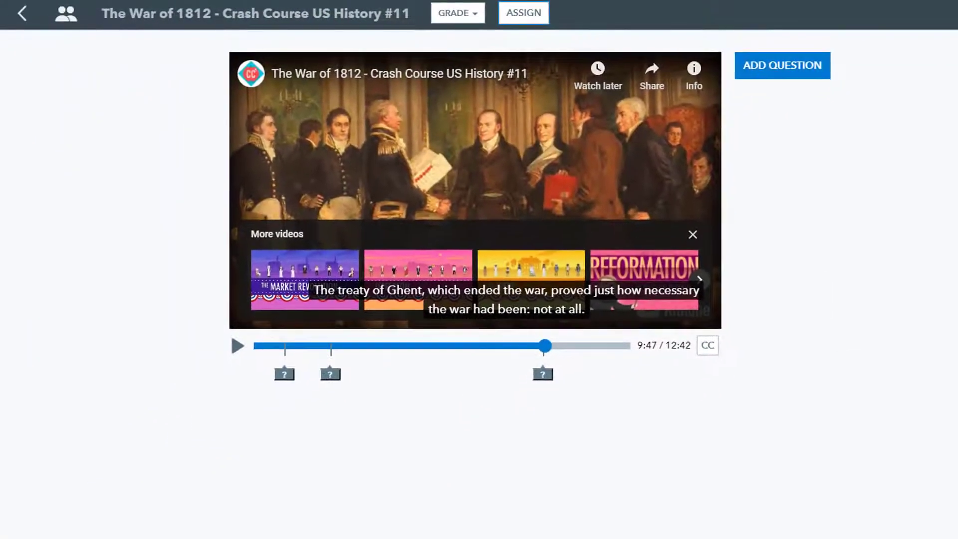
Step: In the first class, schedule the War of 1812 assignment to lock for the entire class on Nov 18, 2020 at 9:17 am
click(21, 15)
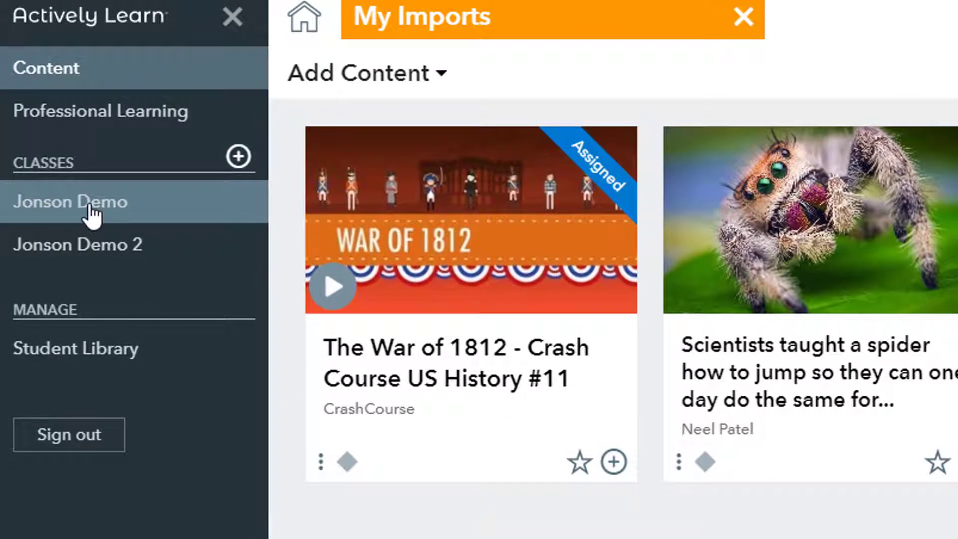
click(92, 215)
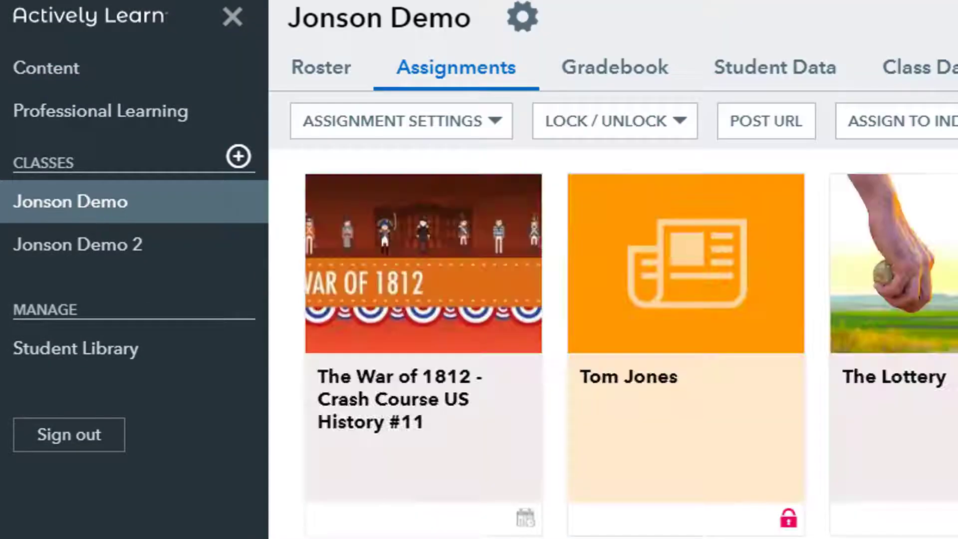
click(658, 131)
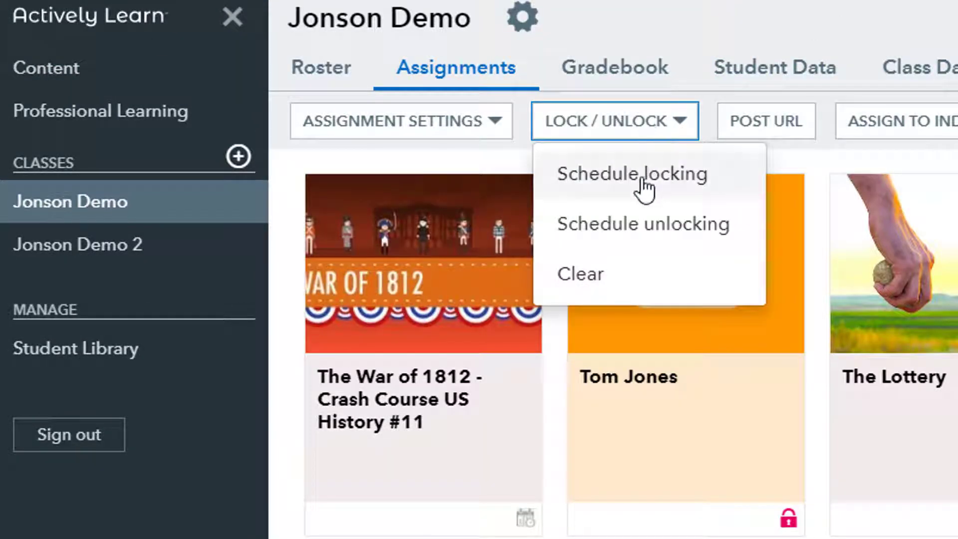
click(645, 179)
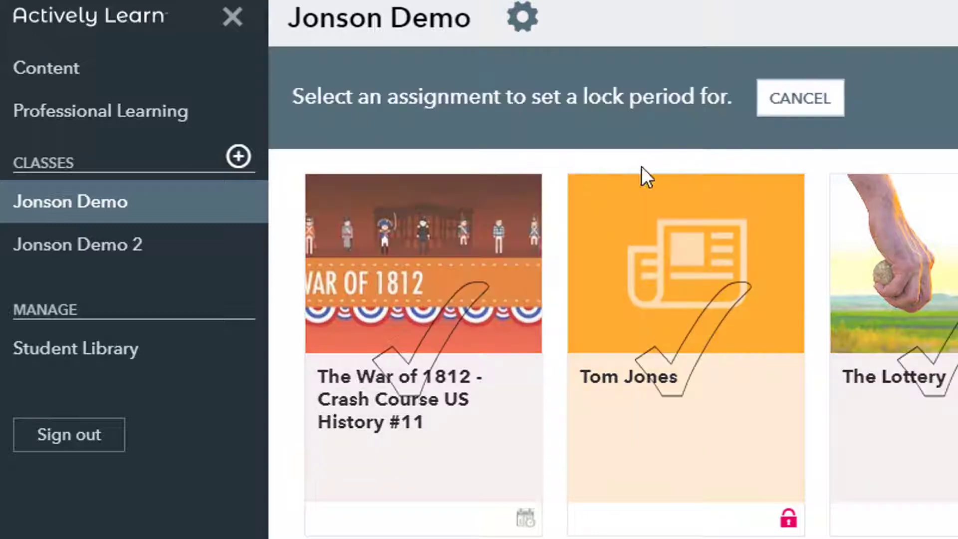
click(396, 385)
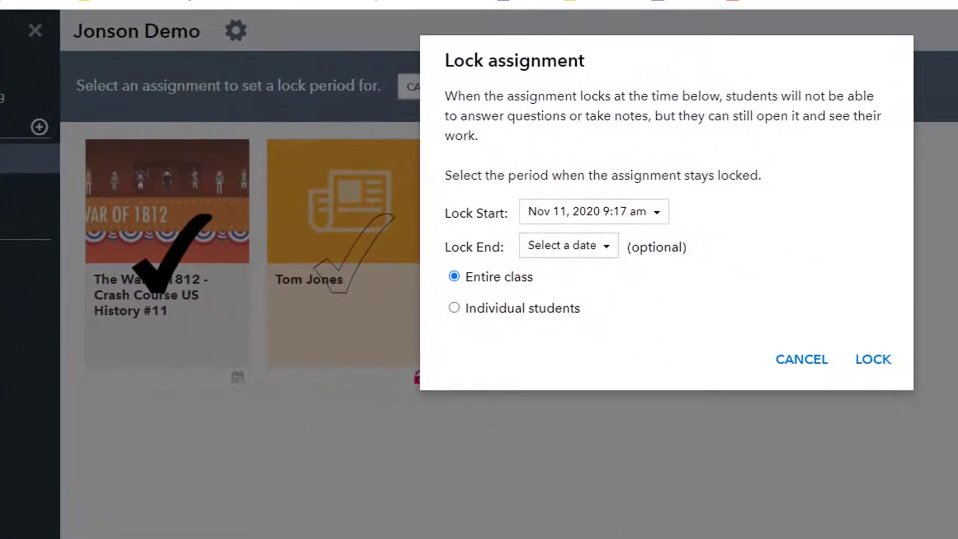
click(635, 216)
click(635, 372)
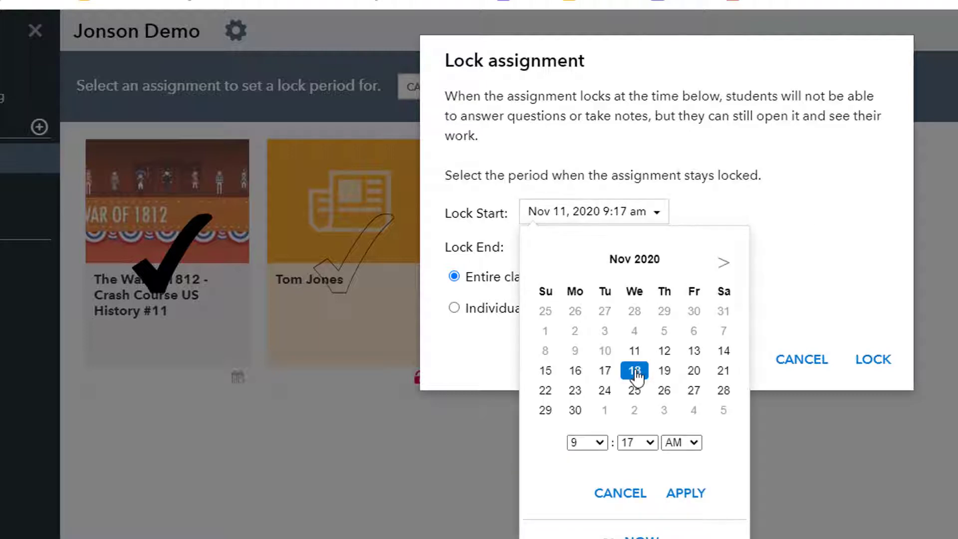
click(679, 494)
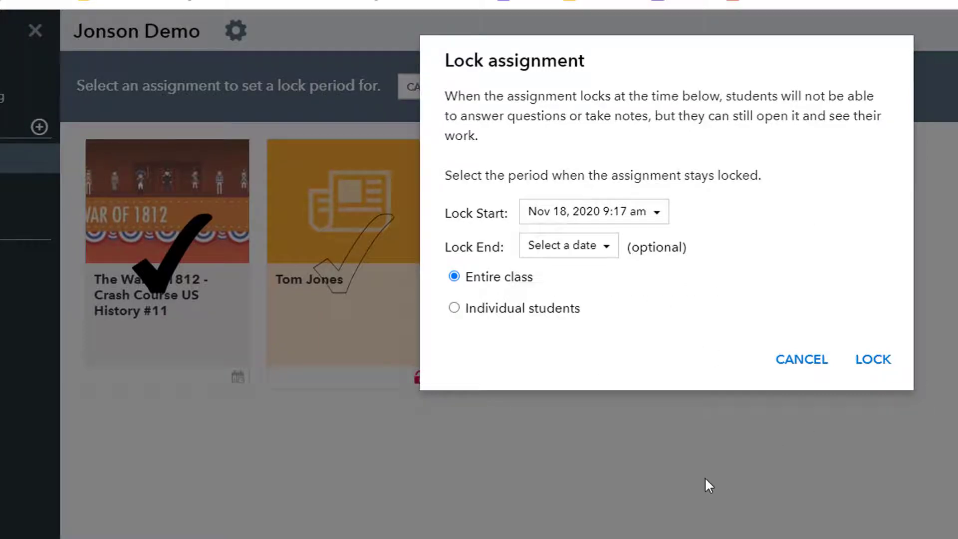
click(872, 363)
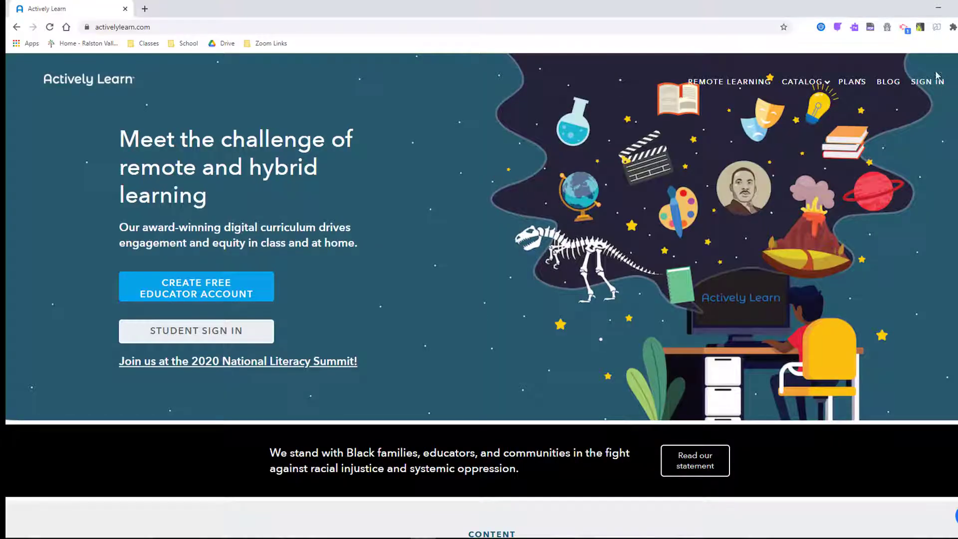
Step: Sign in to Actively Learn as a student and open the War of 1812 video assignment
click(931, 82)
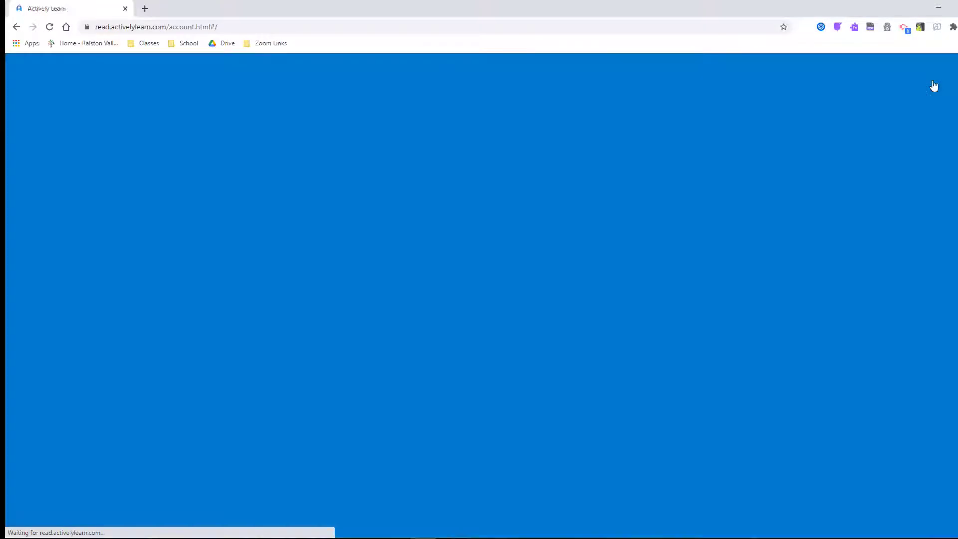
click(411, 233)
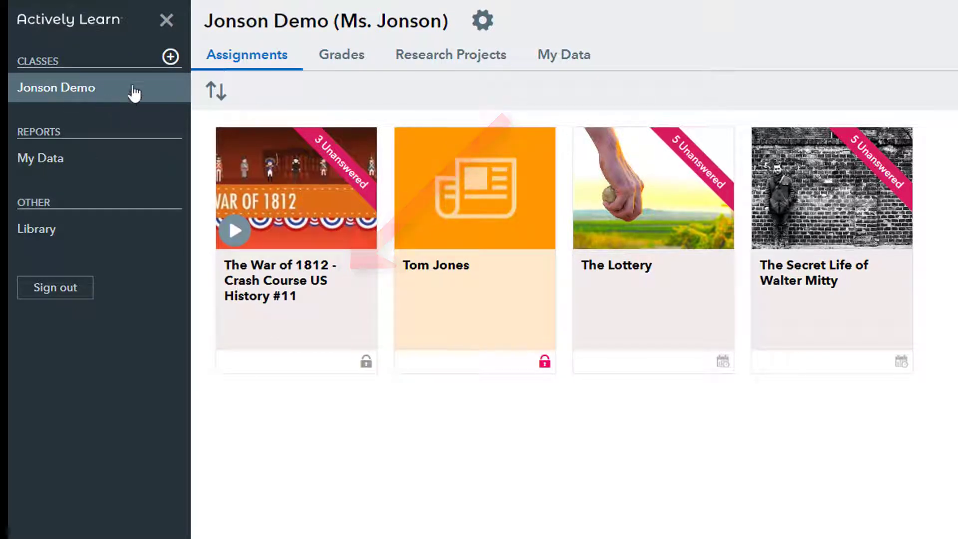
click(291, 202)
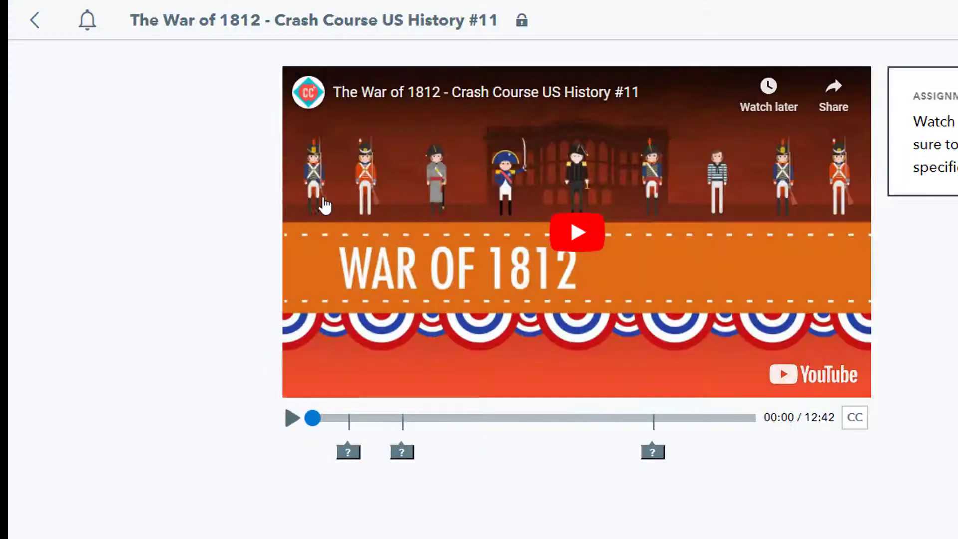
Step: Play the War of 1812 assignment video and turn off its closed captions
click(288, 424)
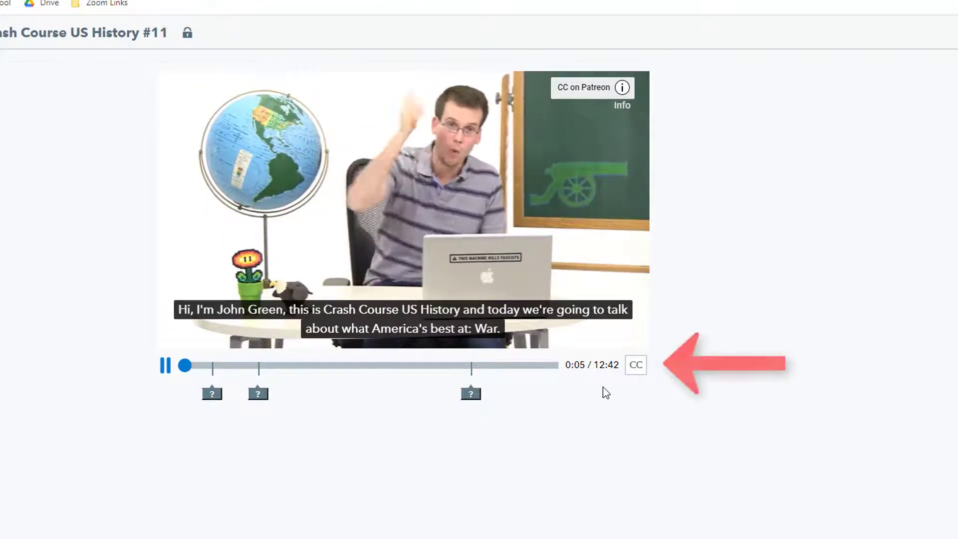
click(636, 366)
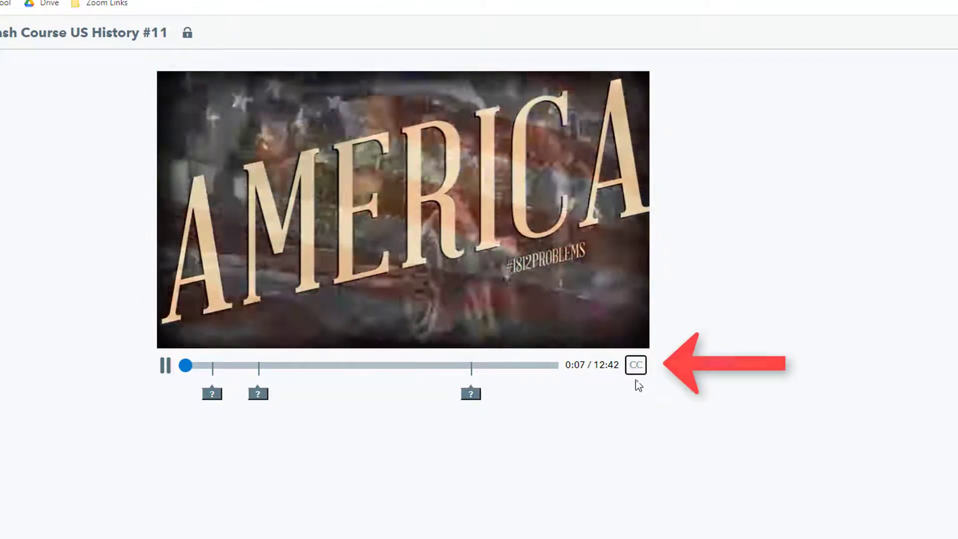
click(635, 371)
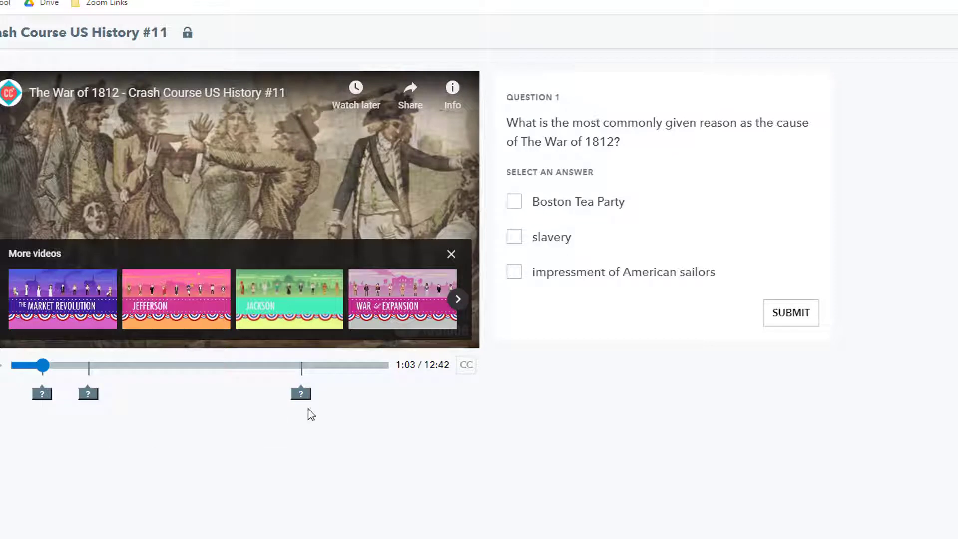
Step: Submit "impressment of American sailors" as the answer to question 1 and resume the video
click(780, 319)
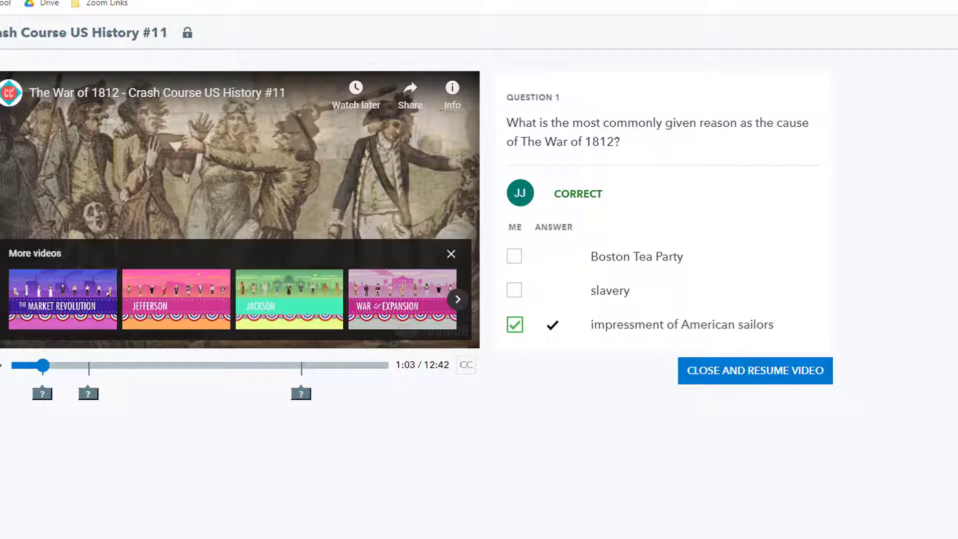
click(801, 372)
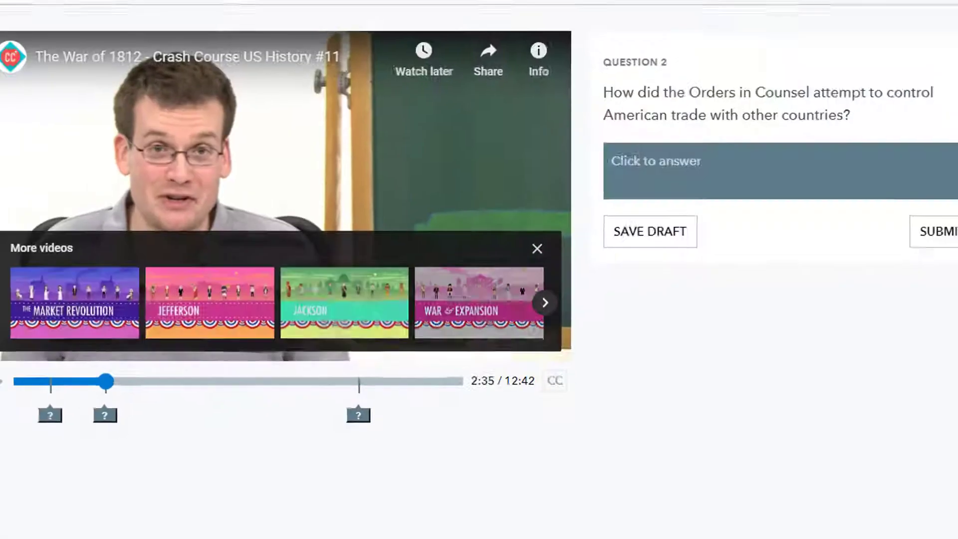
Step: Submit an answer to question 2 saying ships had to dock in British ports and pay a tax before trading with other European countries, and resume playback
click(752, 159)
click(940, 231)
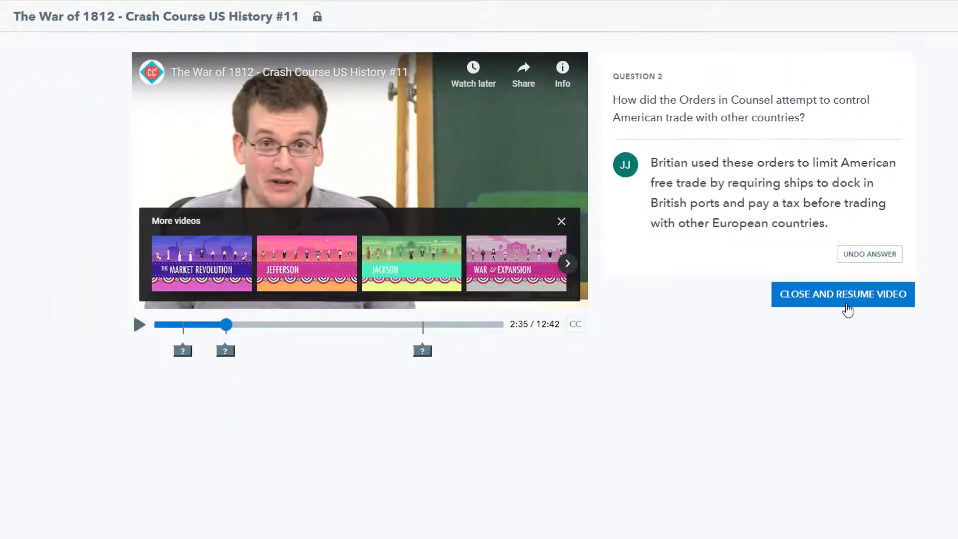
click(848, 309)
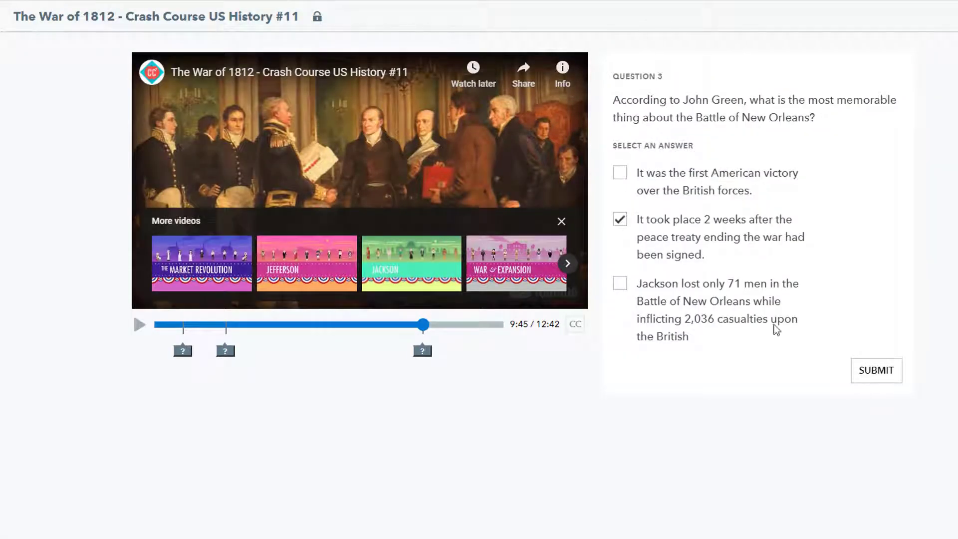
Step: Submit the answer that the battle took place 2 weeks after the peace treaty for question 3, advance the video toward its end and exit
click(877, 371)
click(848, 394)
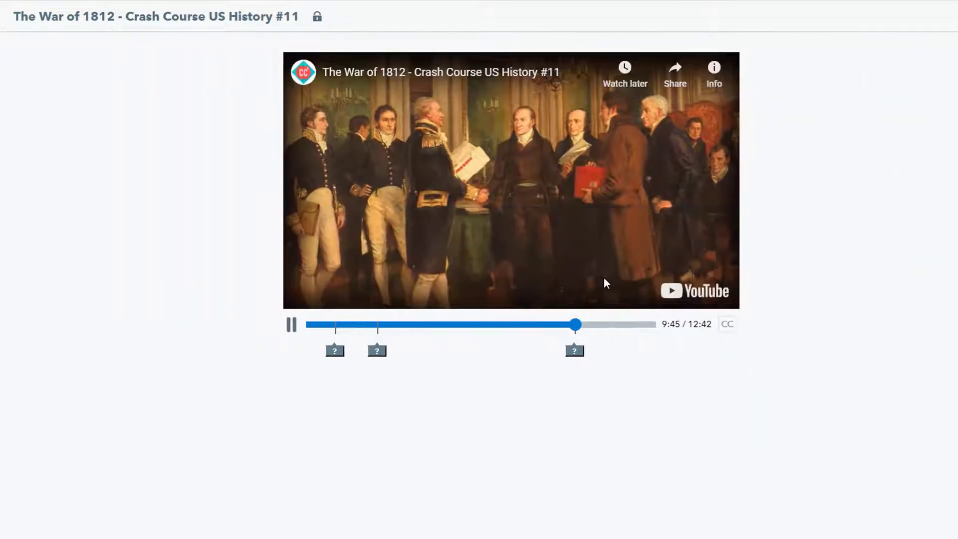
drag(579, 332, 641, 330)
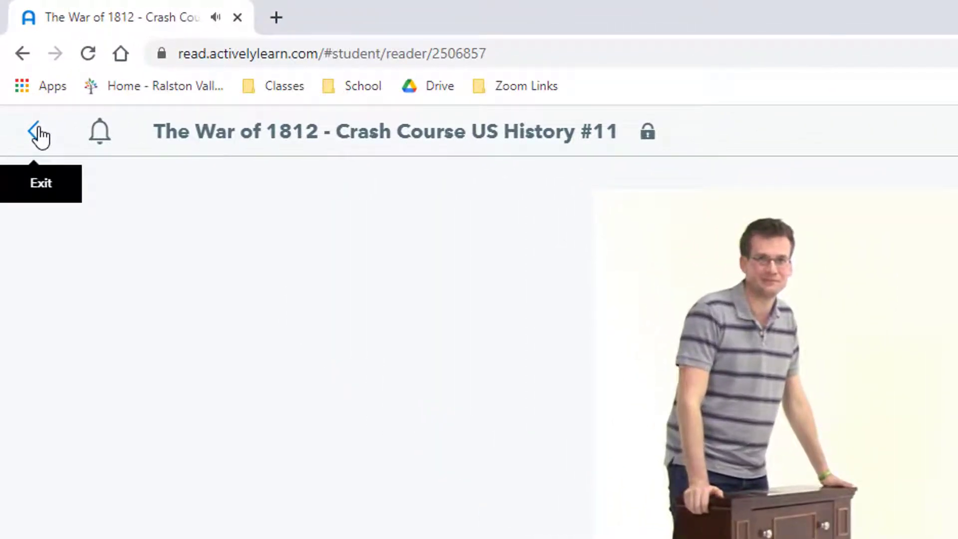
click(36, 132)
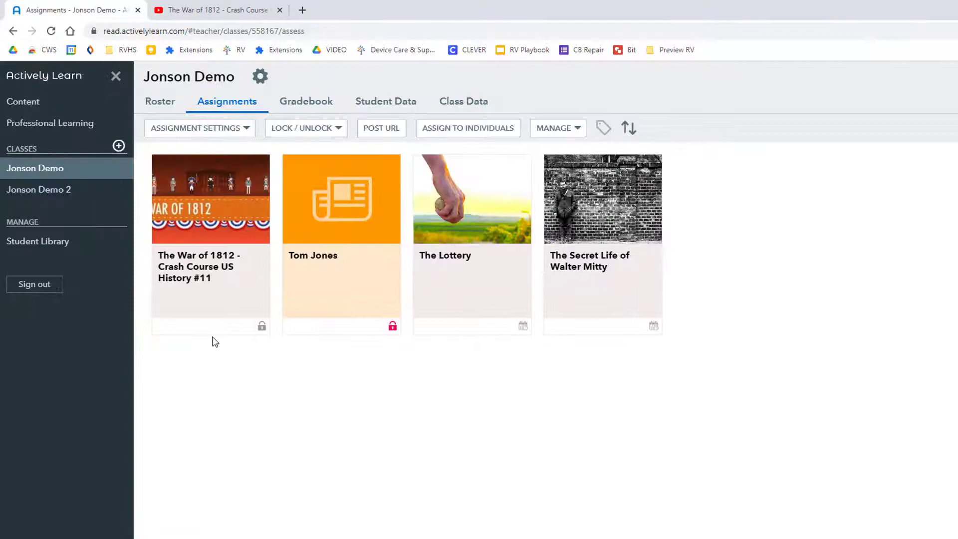
Step: Open the War of 1812 assignment in the teacher's Jonson Demo class and grade the student's question 2 response as Proficient
click(214, 226)
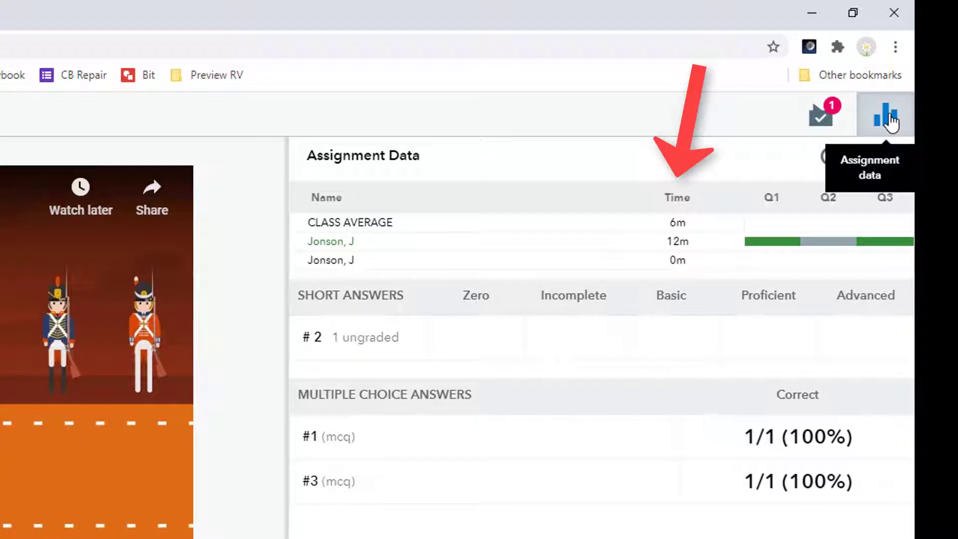
click(809, 134)
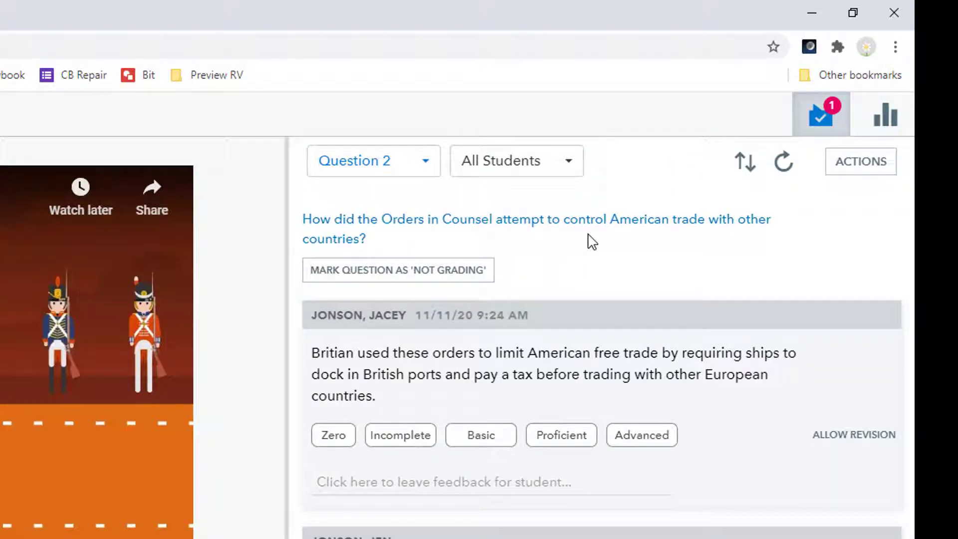
click(548, 449)
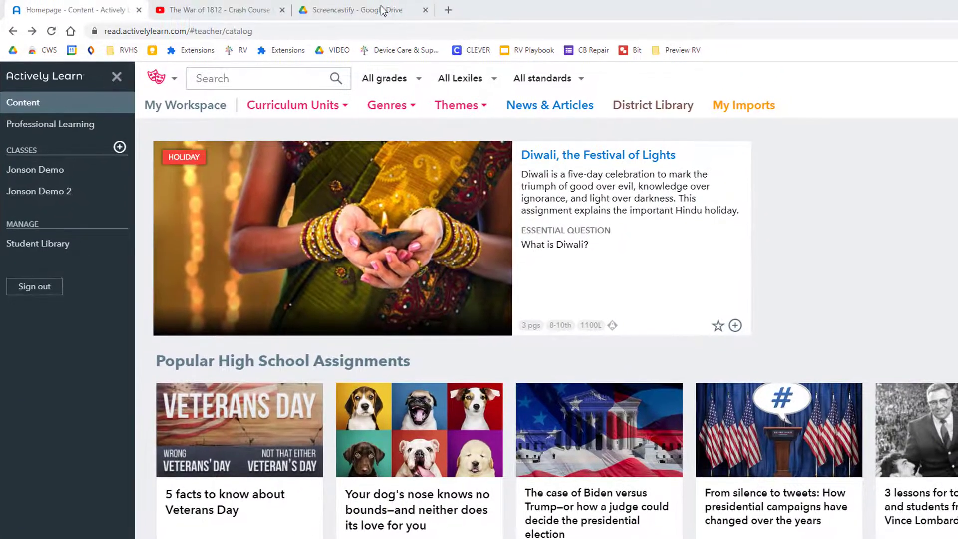
Step: Switch to Google Drive, share "Pop out a page.webm" from the Screencastify folder with anyone with the link, and copy its link
click(382, 10)
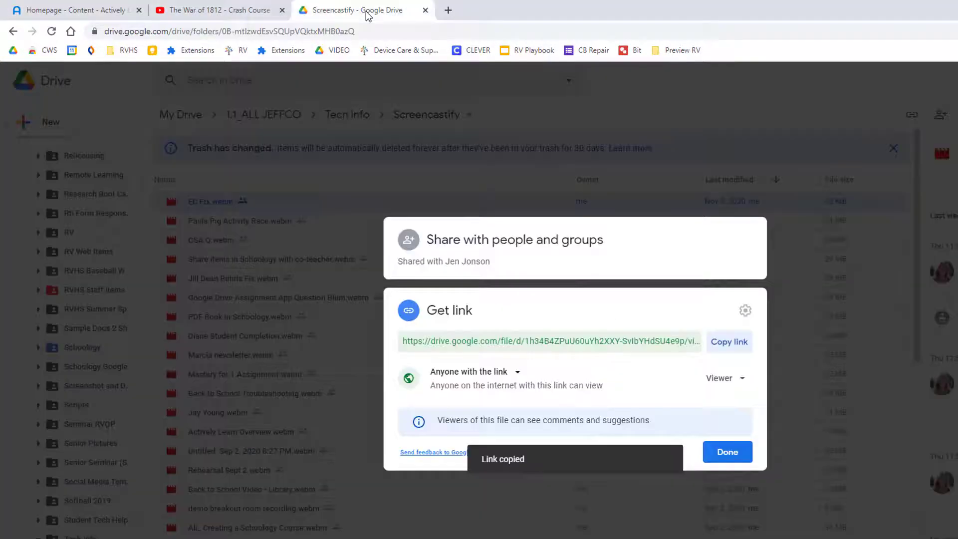
scroll(380, 343, down, 5)
scroll(382, 345, down, 5)
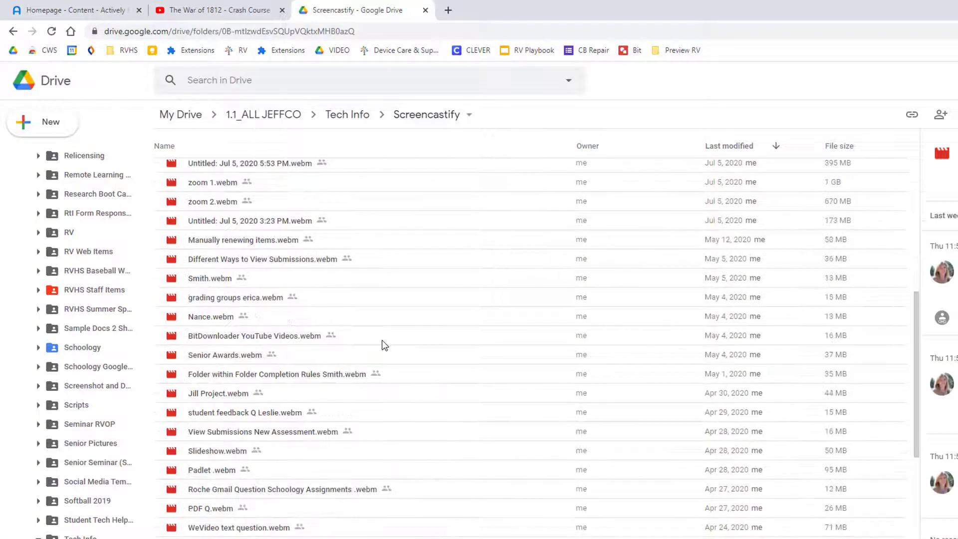
click(277, 530)
scroll(295, 523, down, 7)
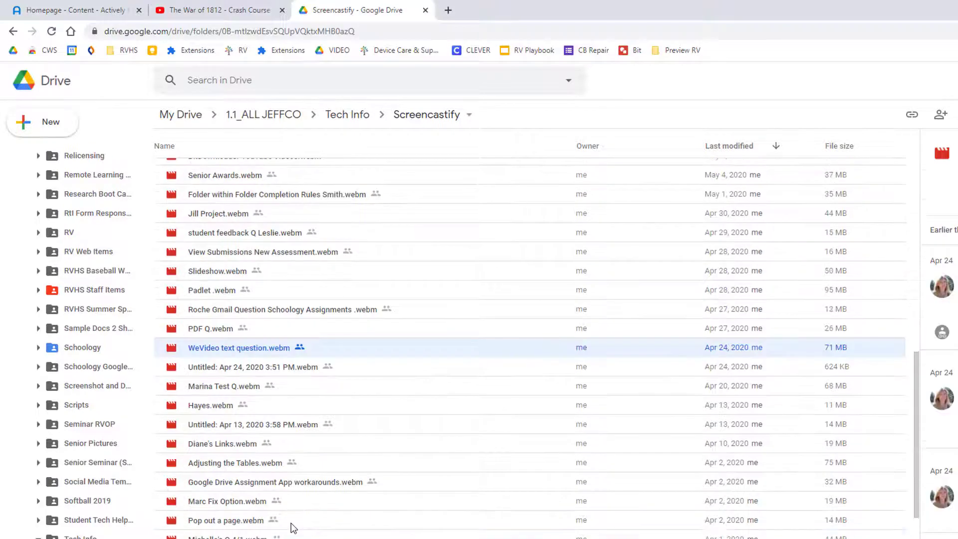
click(221, 349)
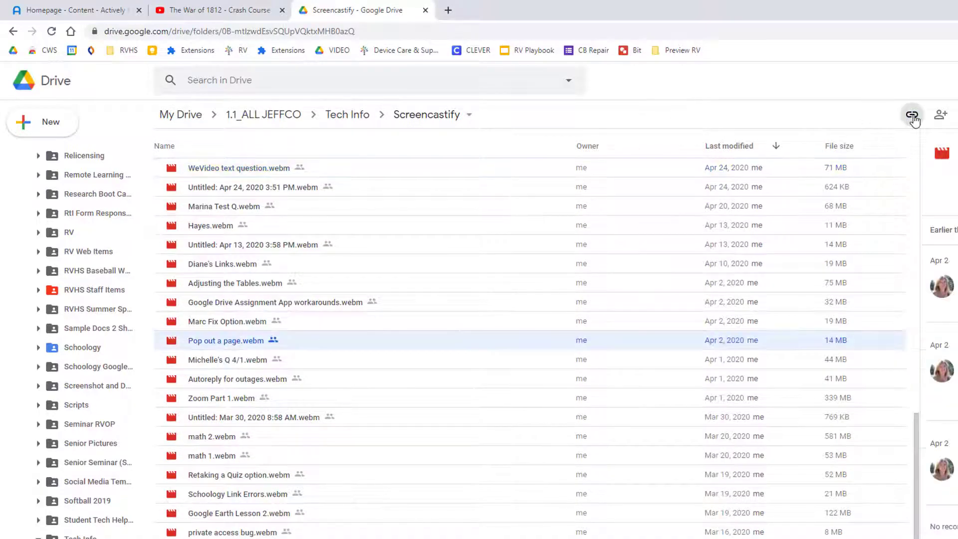
click(912, 114)
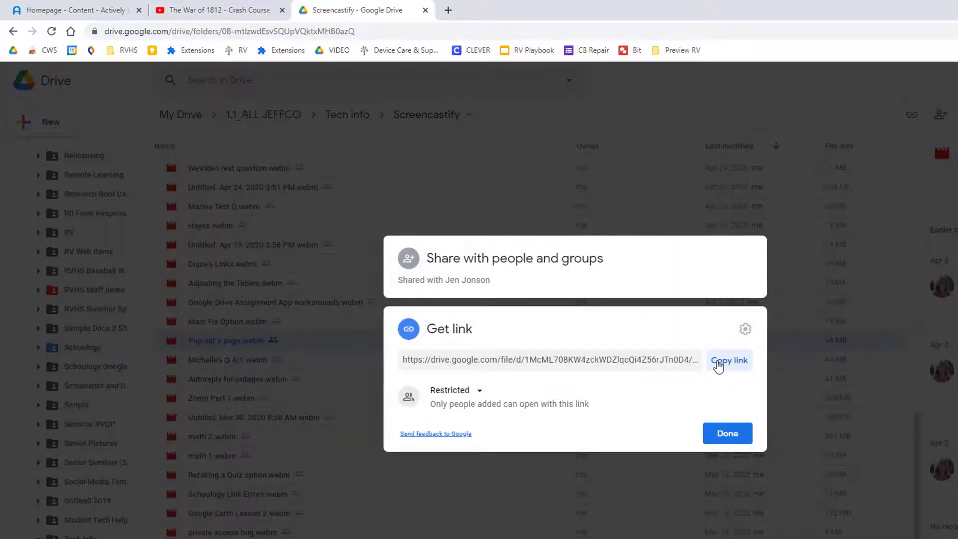
click(478, 393)
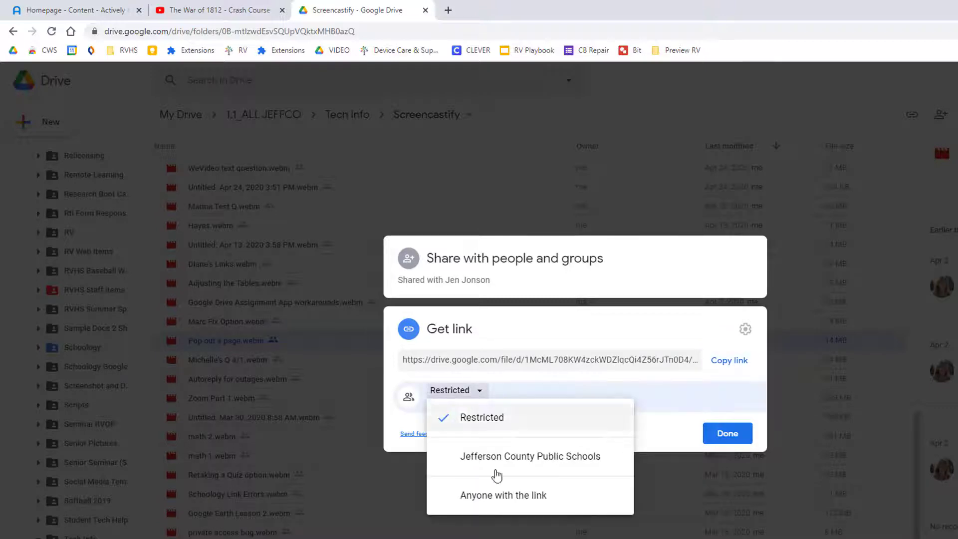
click(502, 496)
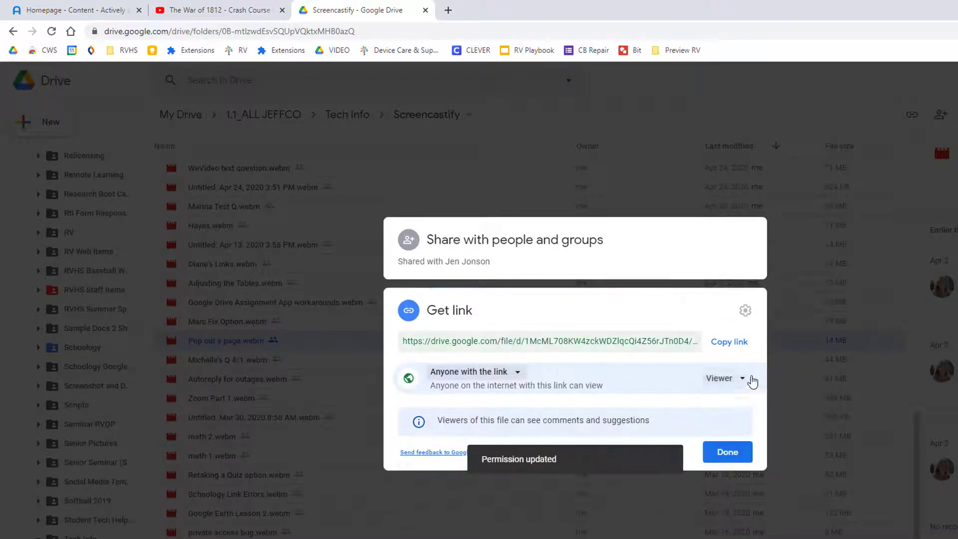
click(736, 343)
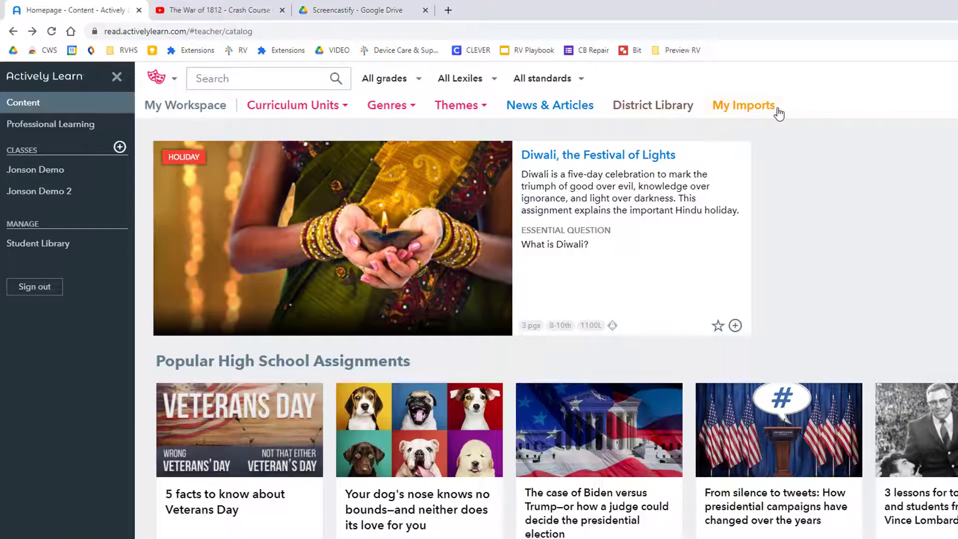
Step: Add a video to My Imports using the copied Google Drive link, keeping the title "Pop out a page.webm" and choosing a content type
click(779, 113)
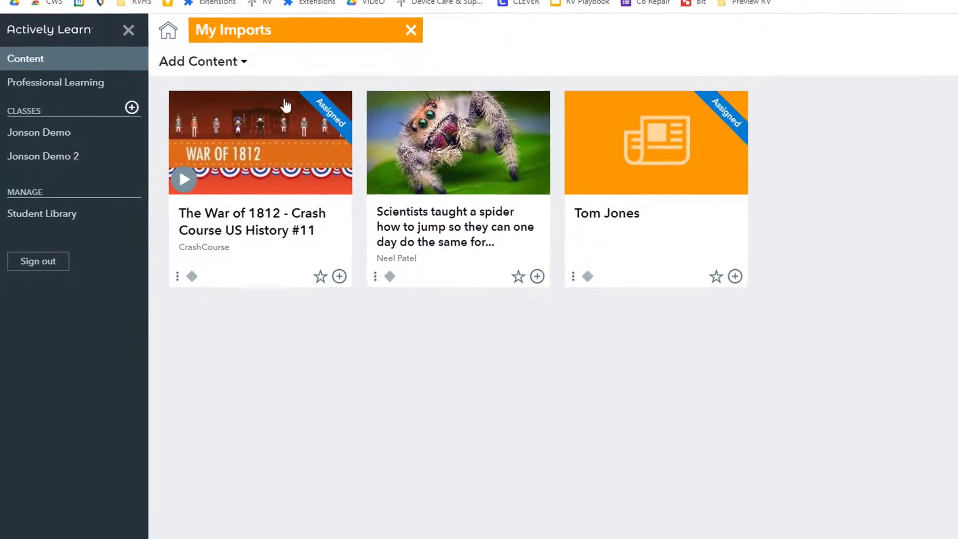
click(227, 63)
click(170, 222)
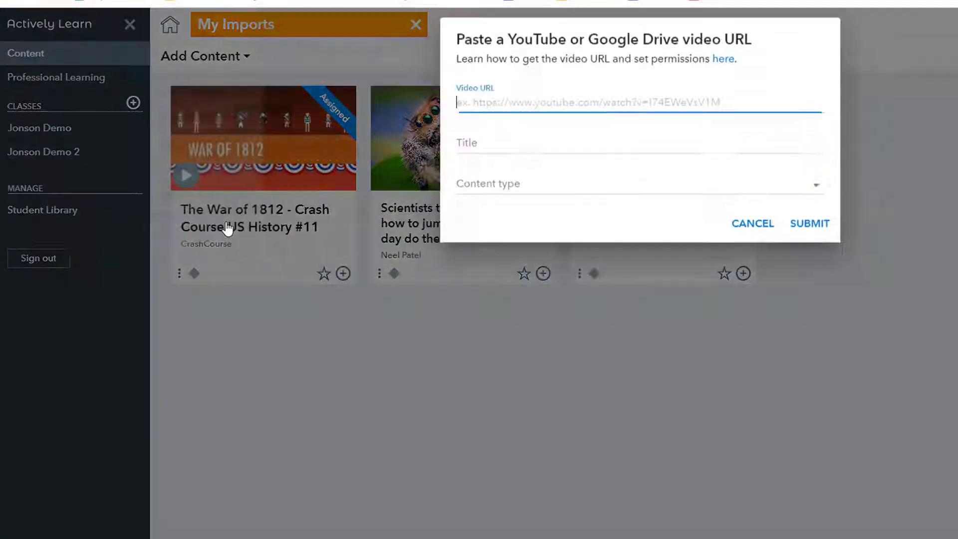
key(ctrl+v)
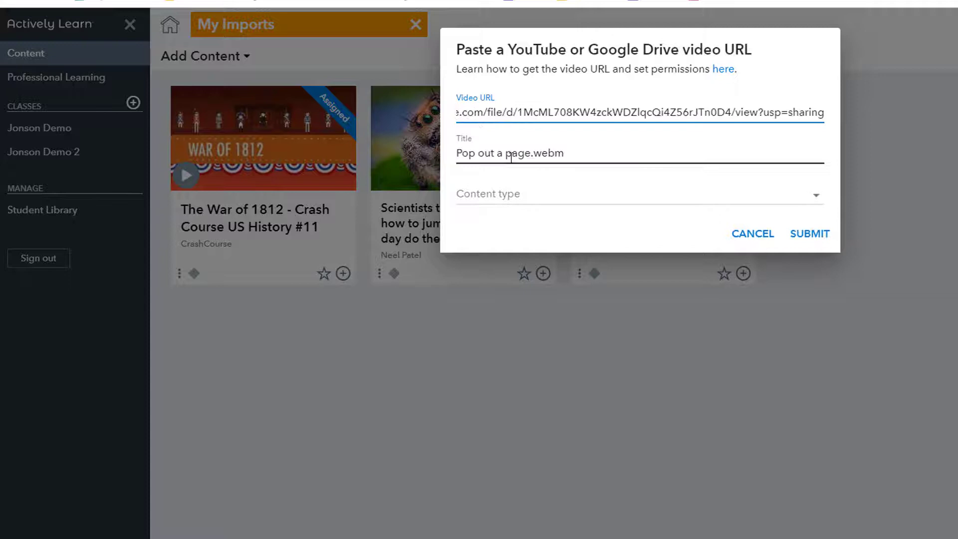
click(584, 182)
click(588, 150)
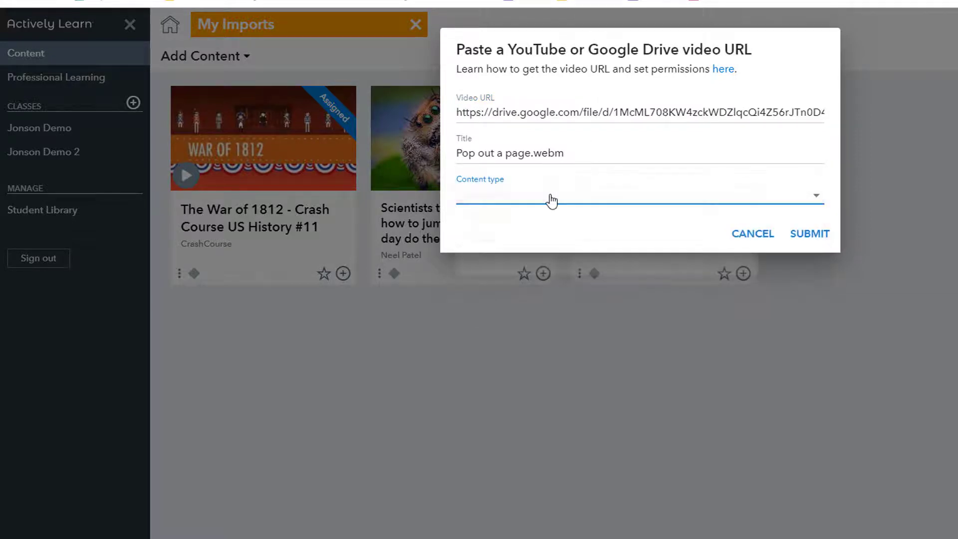
click(552, 199)
click(524, 292)
click(810, 233)
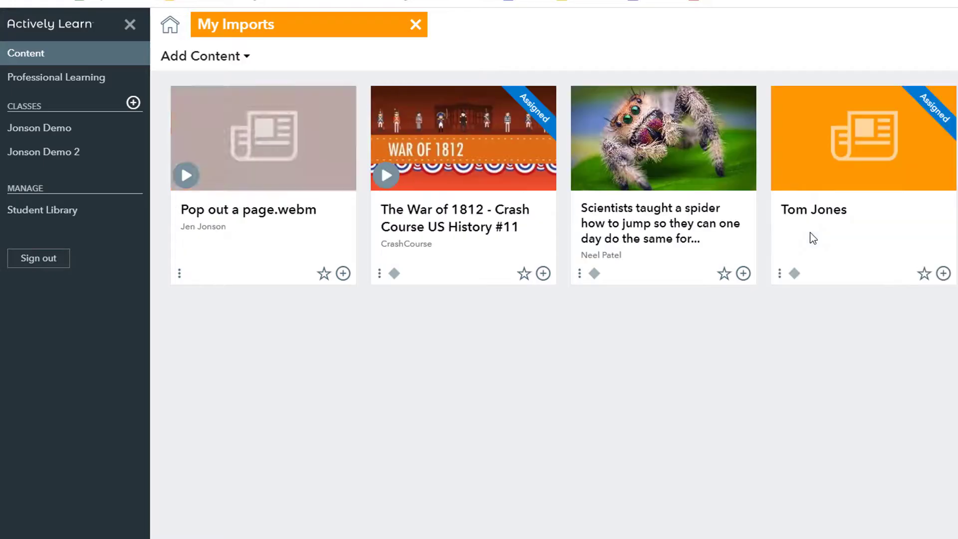